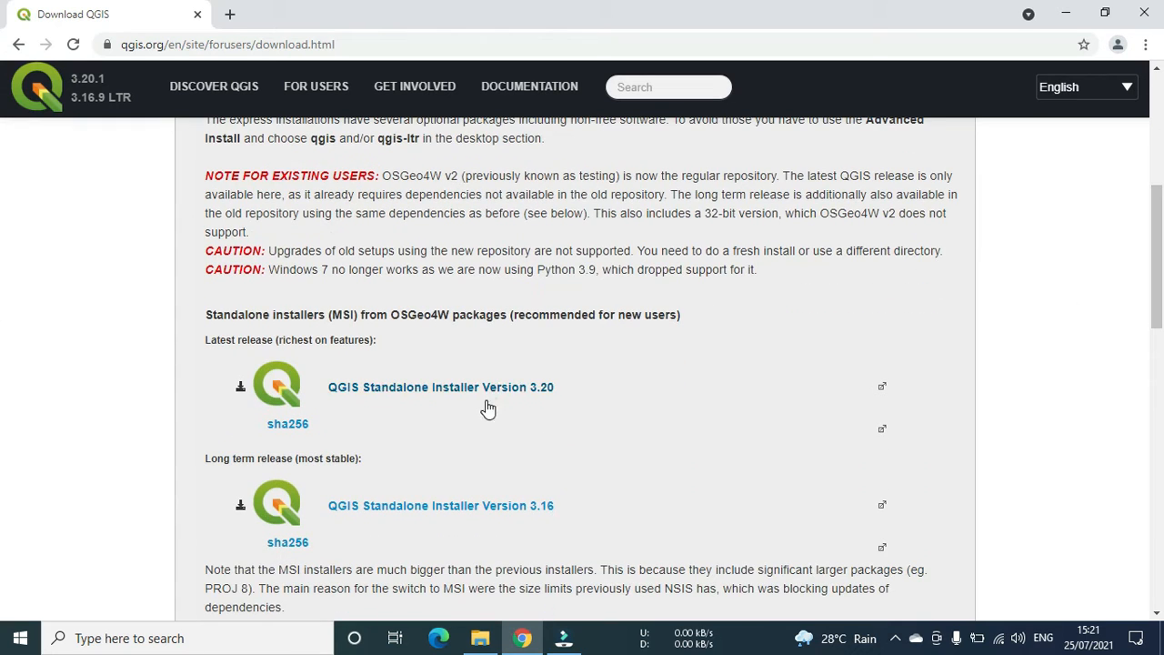
Start downloading the QGIS Standalone Installer Version 3.20 and pause it from the browser's download list.
click(490, 388)
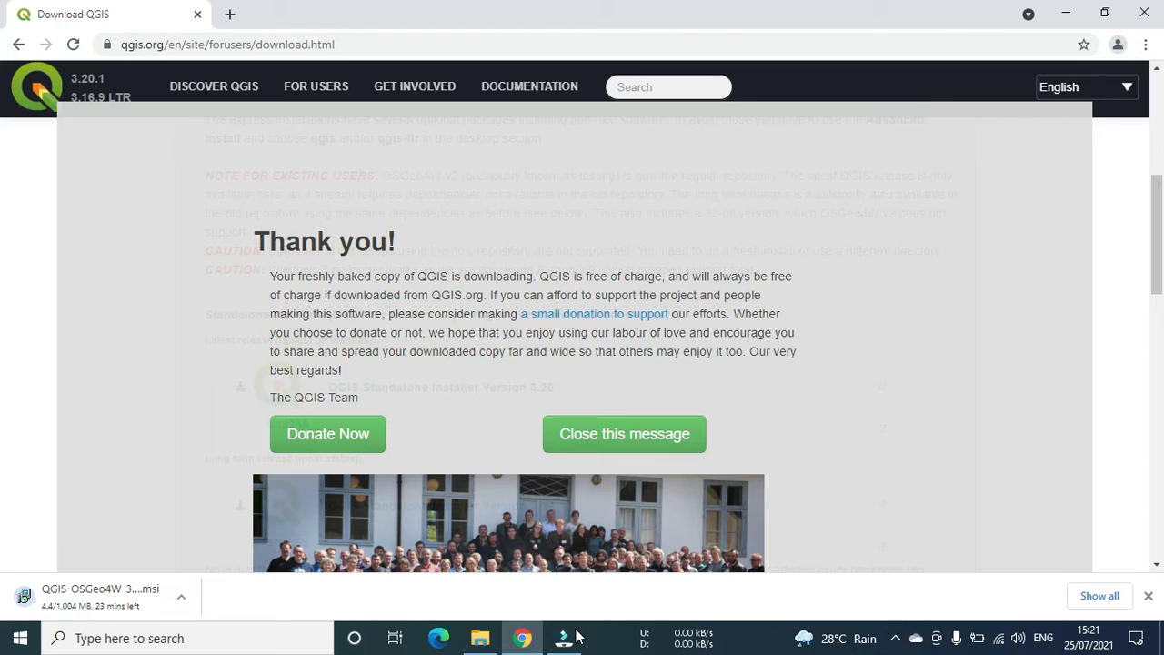
click(1100, 596)
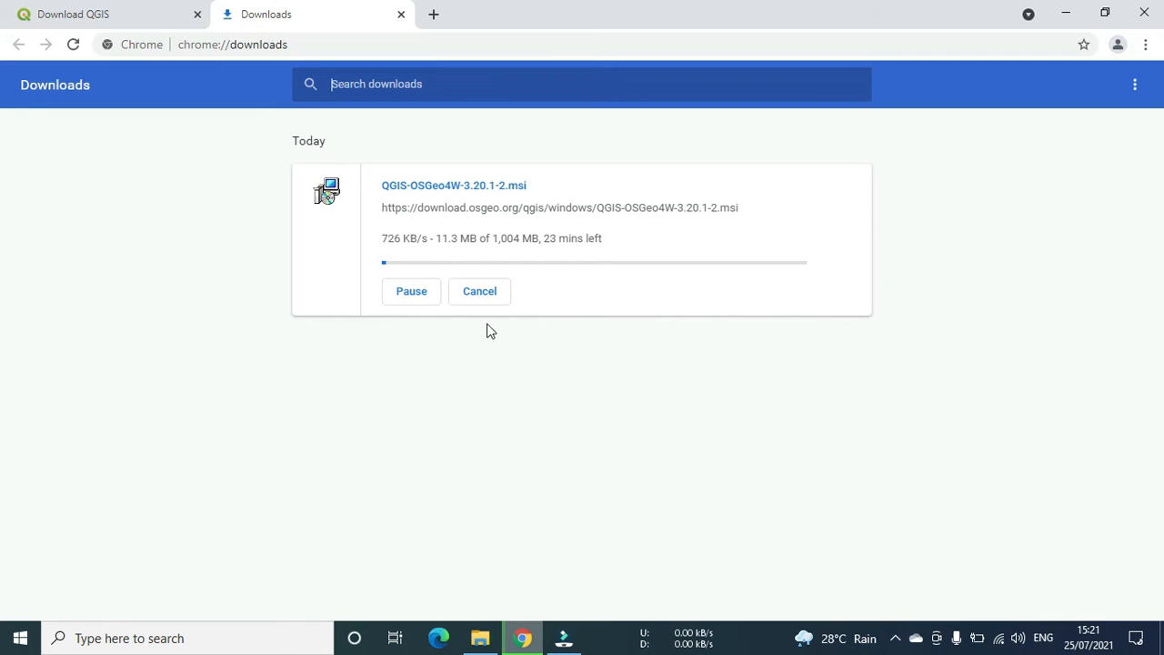
click(416, 300)
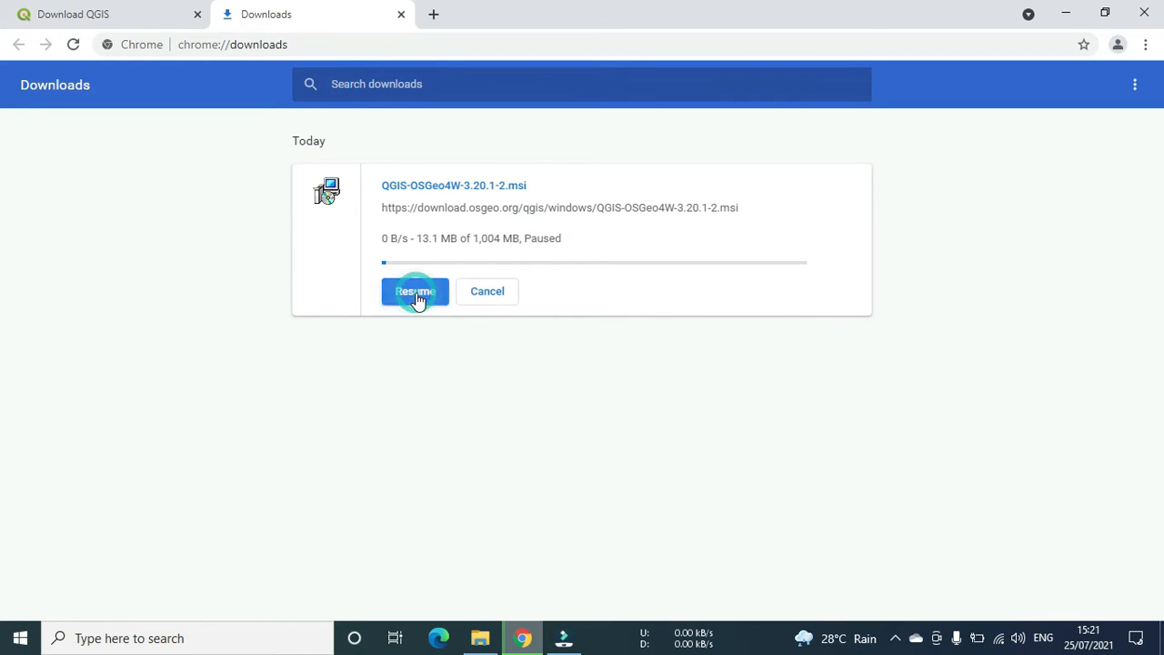
Close the downloads and QGIS pages and exit the browser, abandoning the installer download in progress.
click(400, 14)
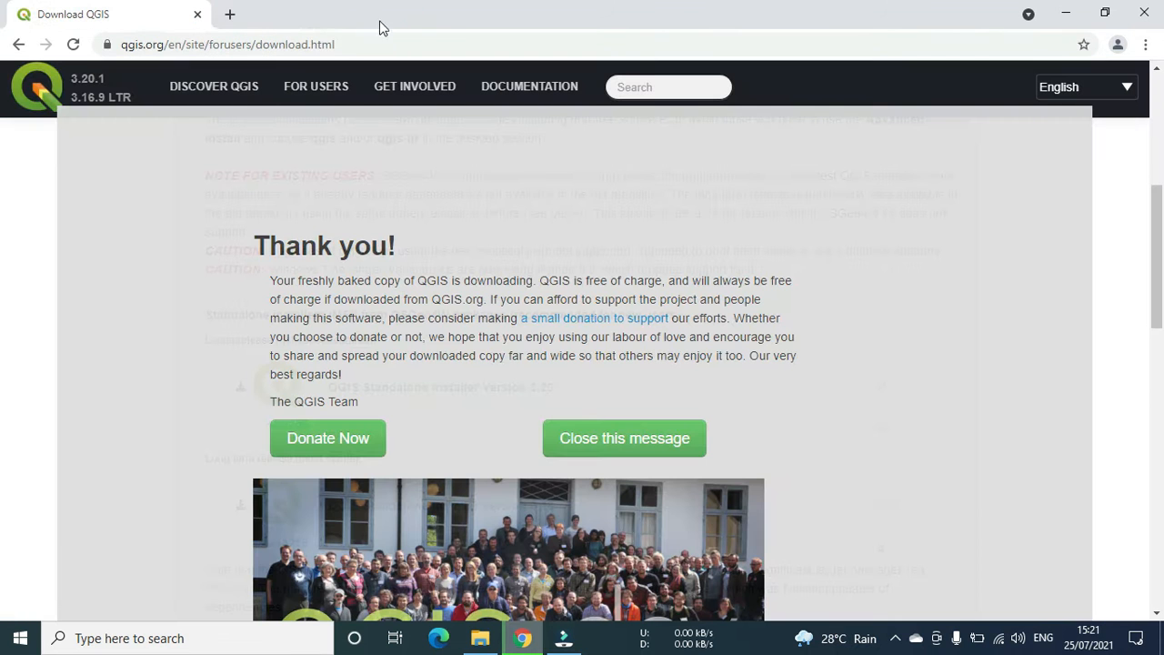
click(197, 14)
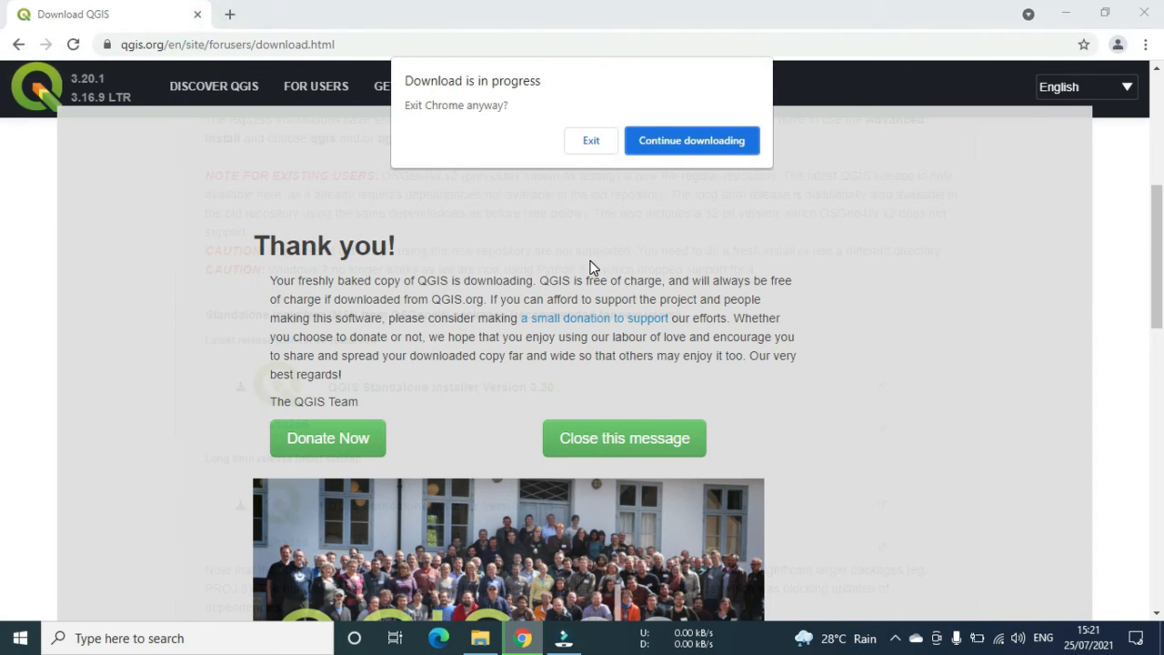
click(593, 141)
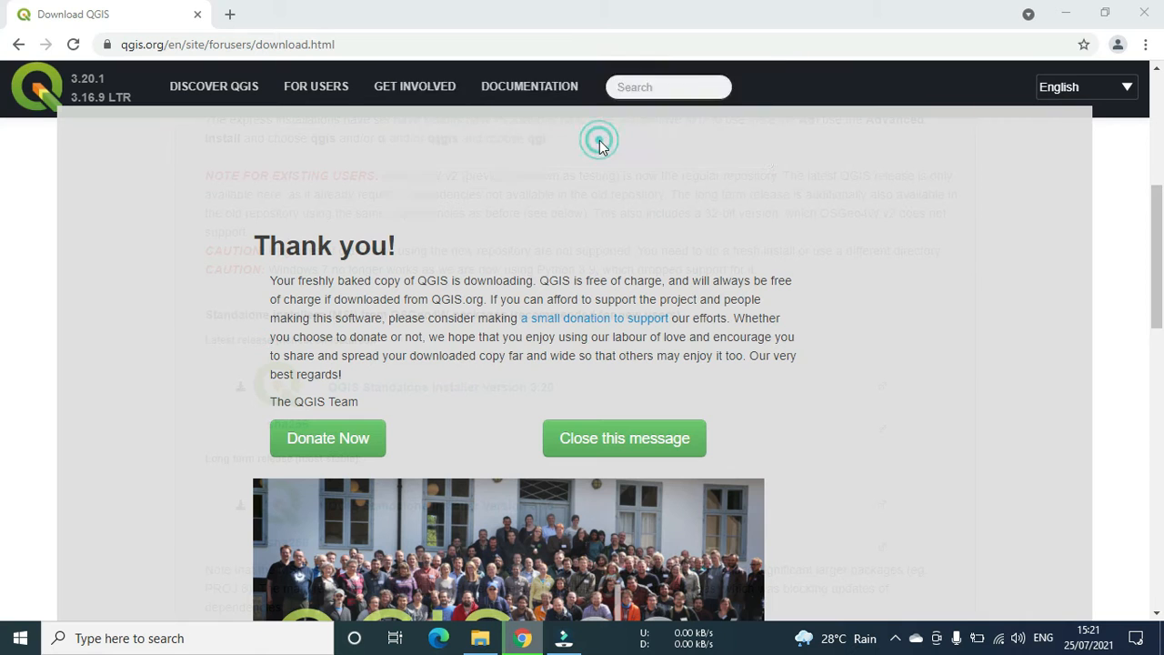
Switch to File Explorer, launch QGIS-OSGeo4W-3.20.1-2.msi from the download folder on DATA (D:), and minimize the folder window.
click(483, 638)
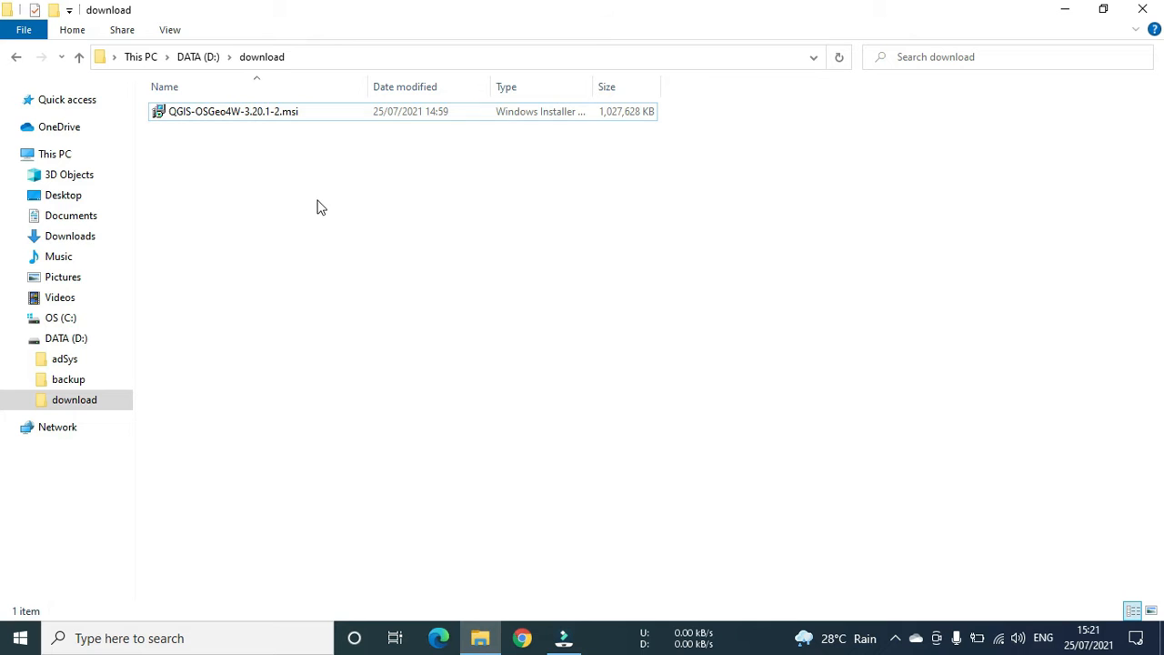
click(247, 122)
double_click(248, 121)
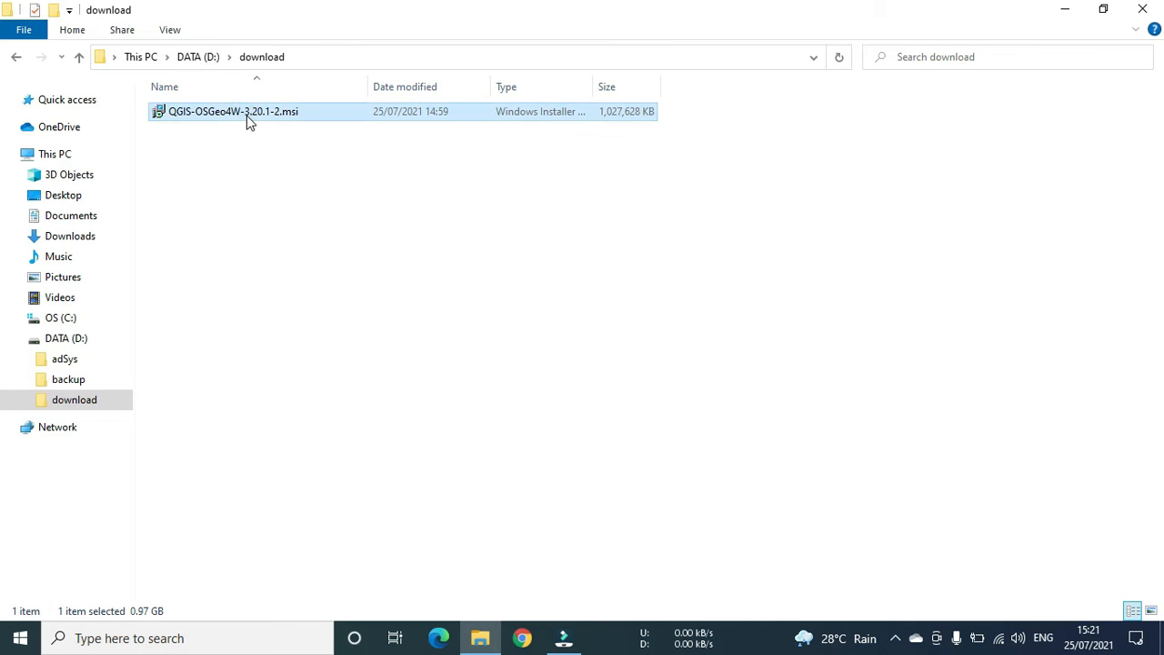
click(1064, 9)
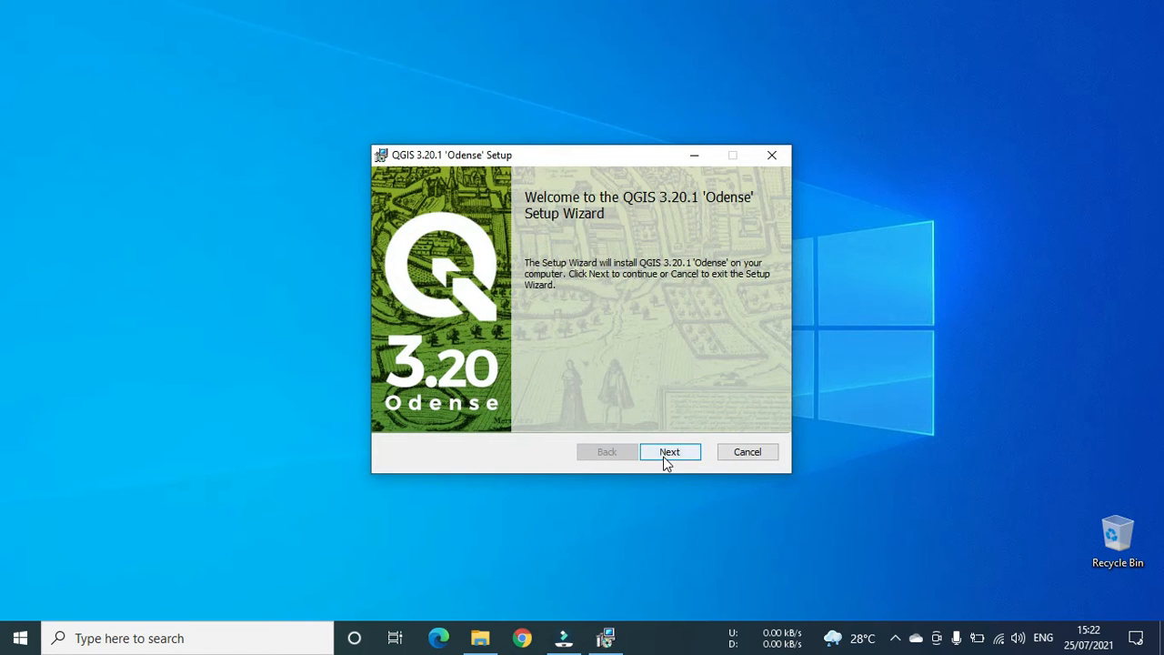
Begin the QGIS 3.20.1 setup wizard and accept the End-User License Agreement, continuing to the destination folder settings.
click(665, 453)
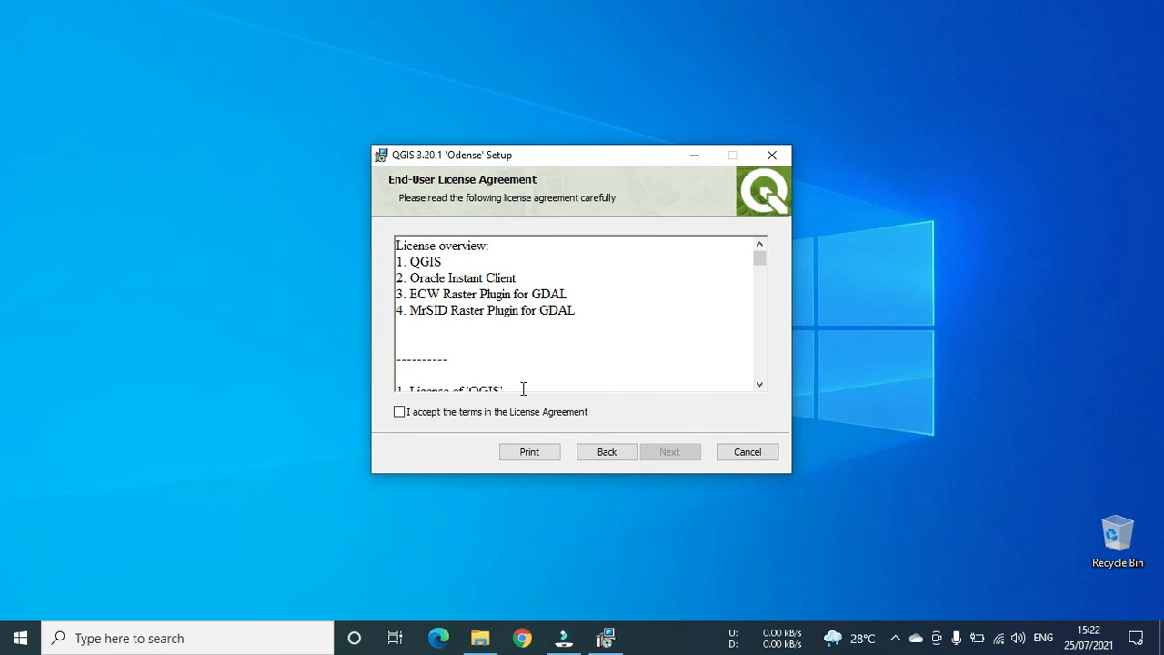
click(400, 412)
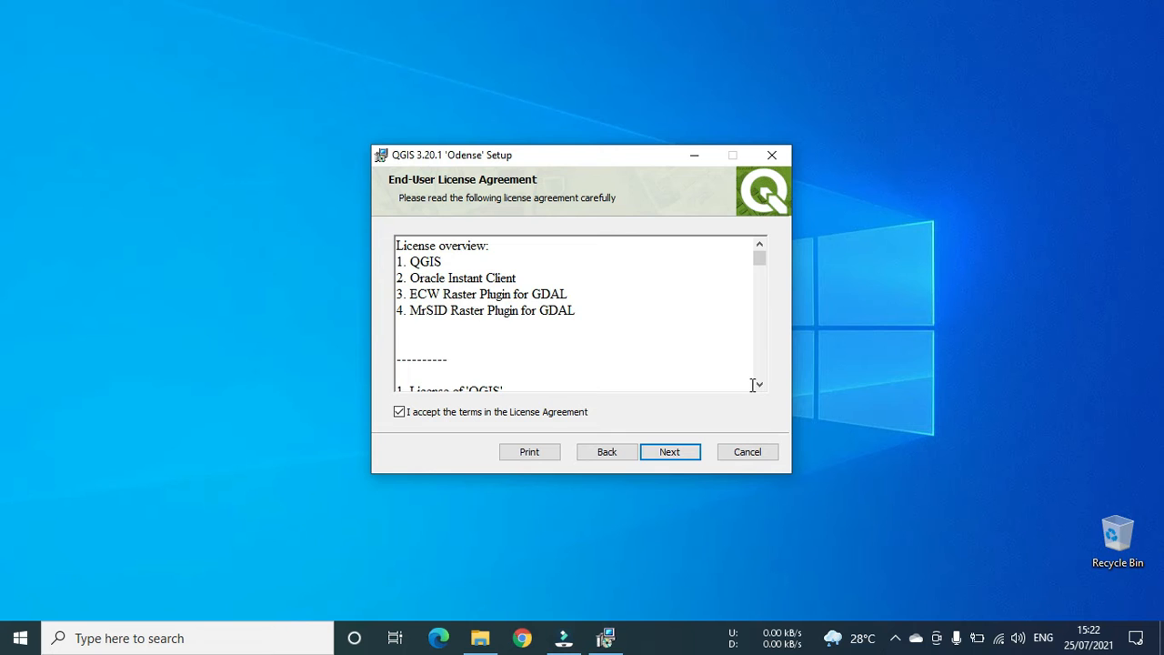
click(760, 385)
scroll(759, 385, down, 5)
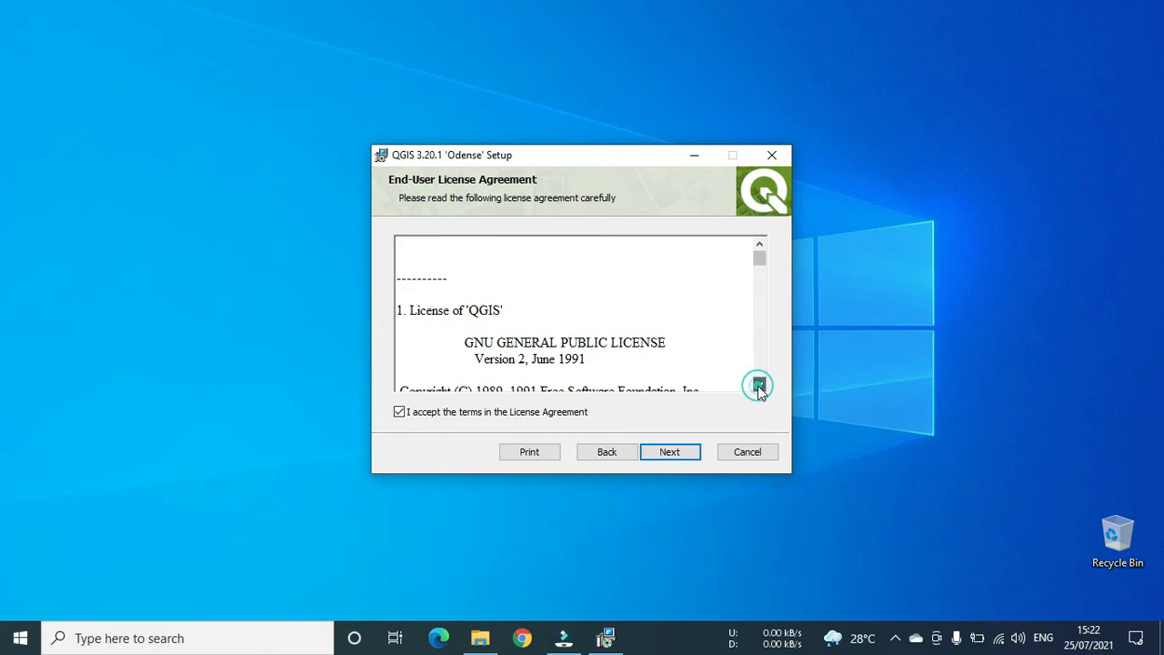
click(669, 454)
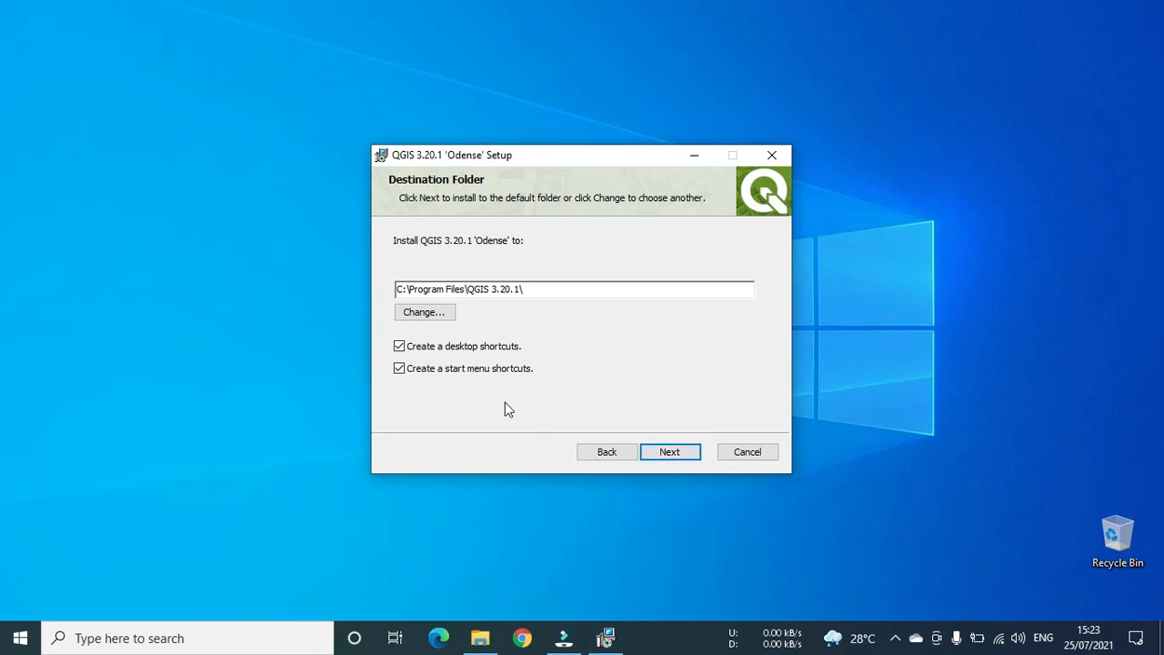
Install QGIS to C:\Program Files\QGIS 3.20.1\ without desktop or start menu shortcuts and finish the setup wizard.
click(399, 345)
click(399, 369)
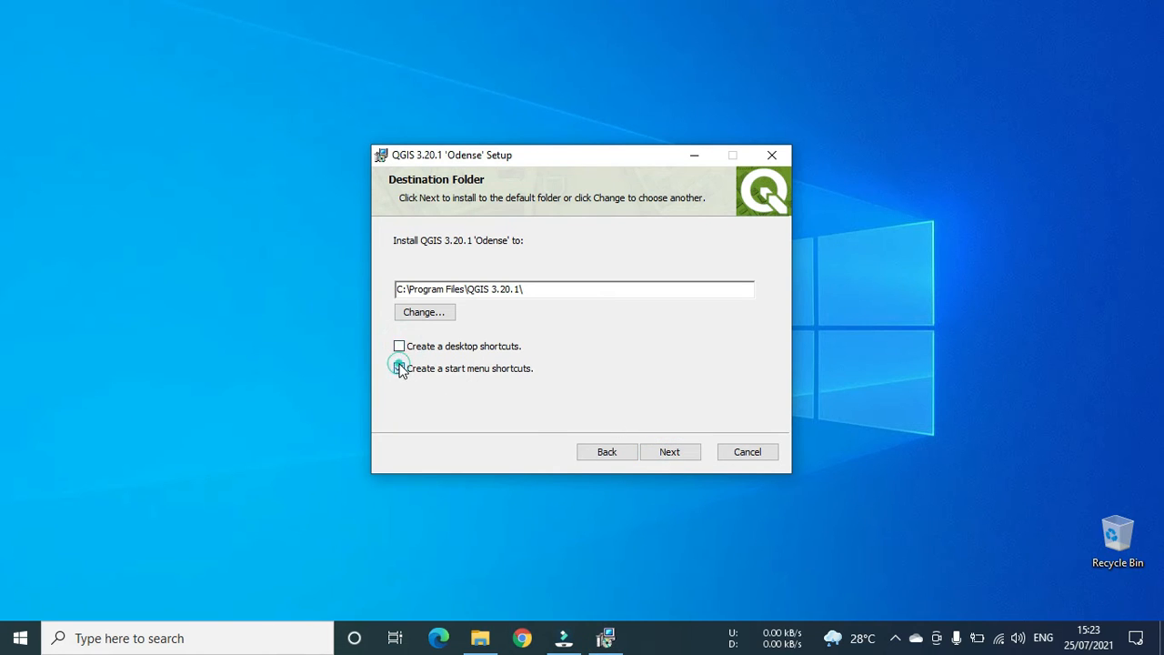
click(670, 455)
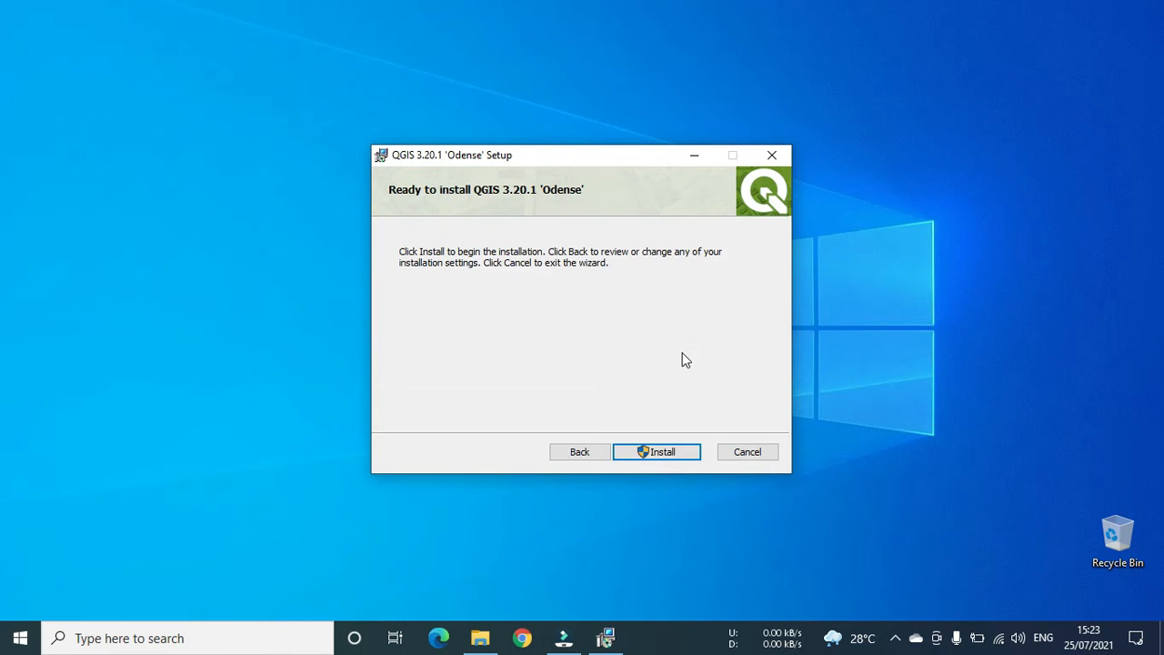
click(665, 454)
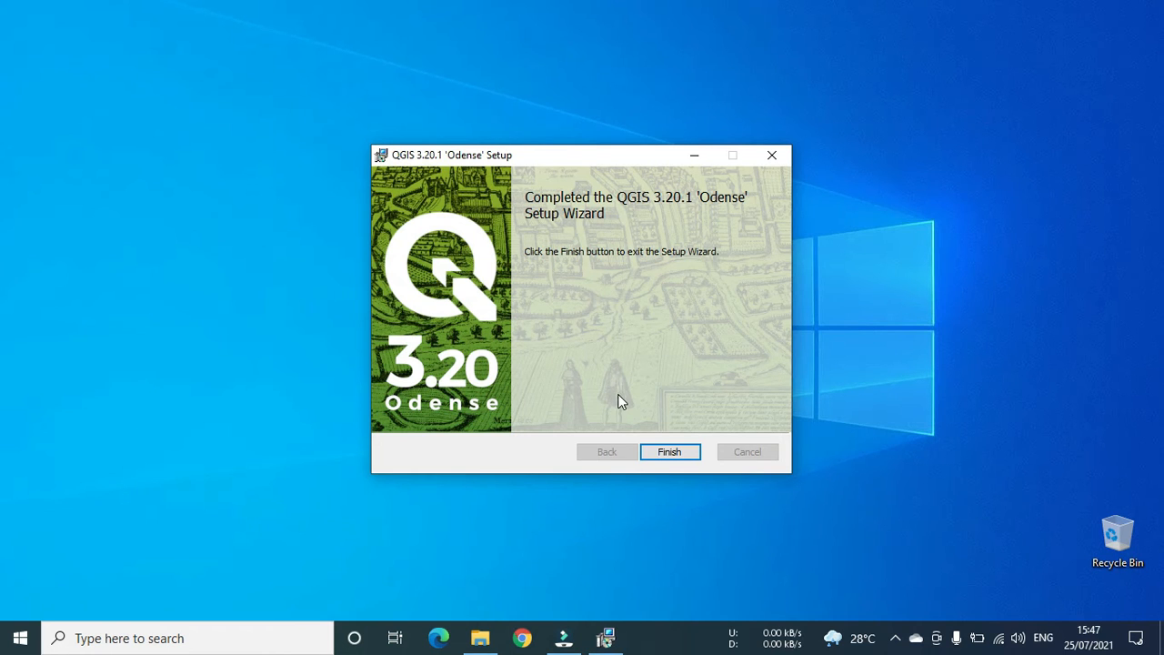
click(668, 452)
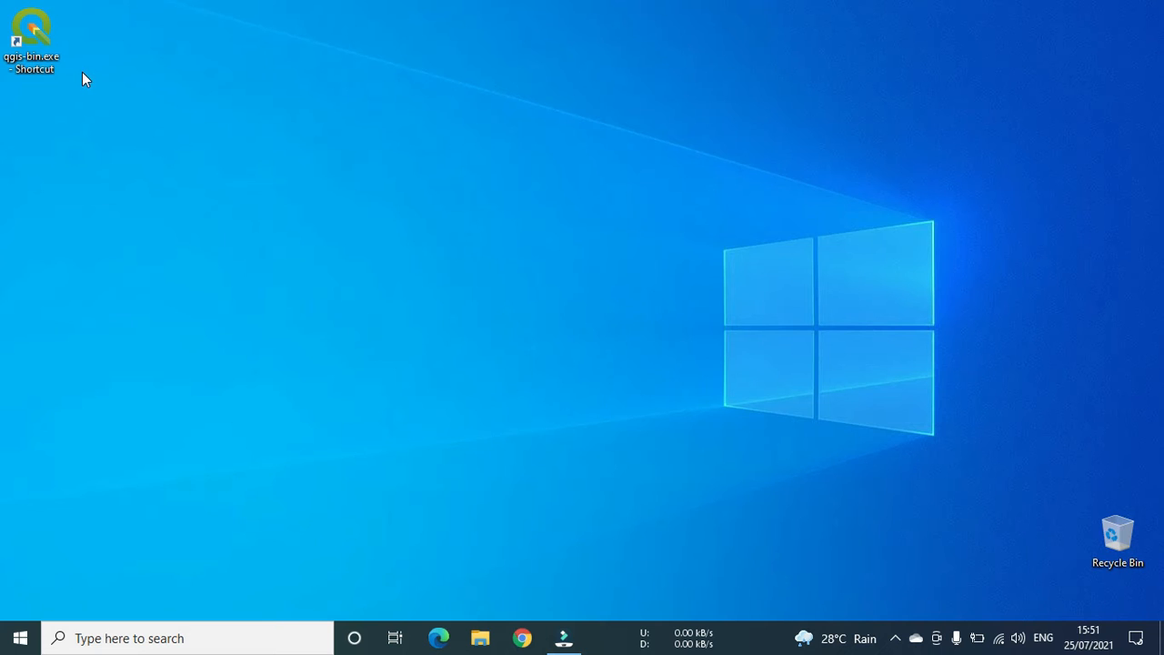
Launch QGIS from its desktop shortcut and start choosing a vector dataset file in the Data Source Manager.
double_click(41, 73)
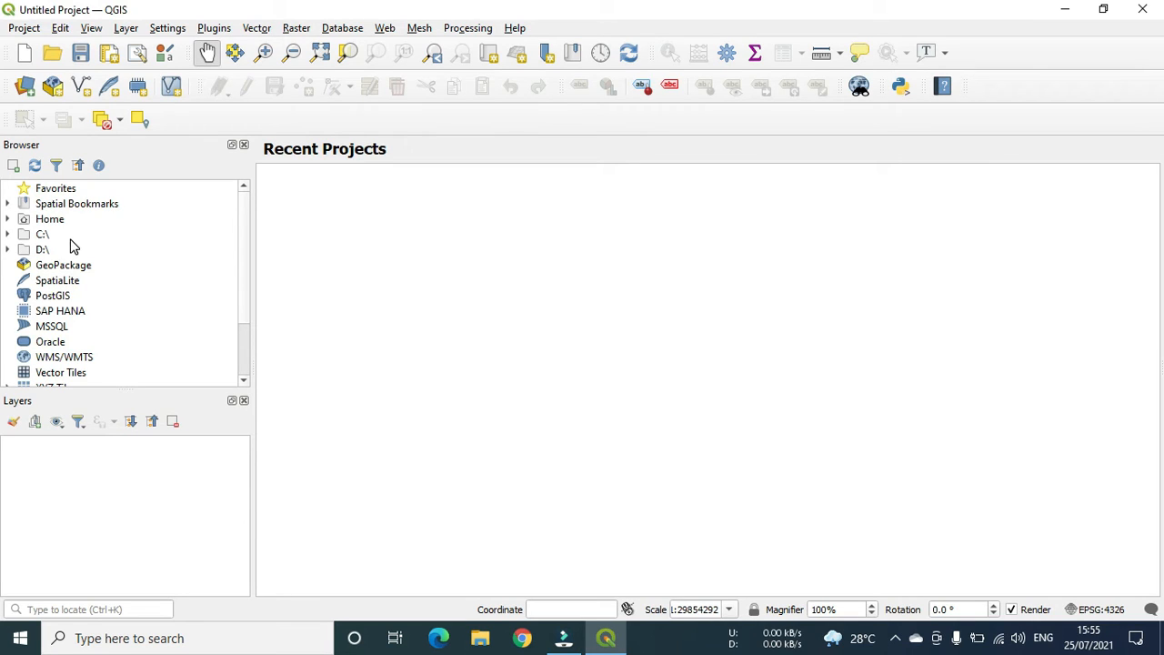
click(28, 89)
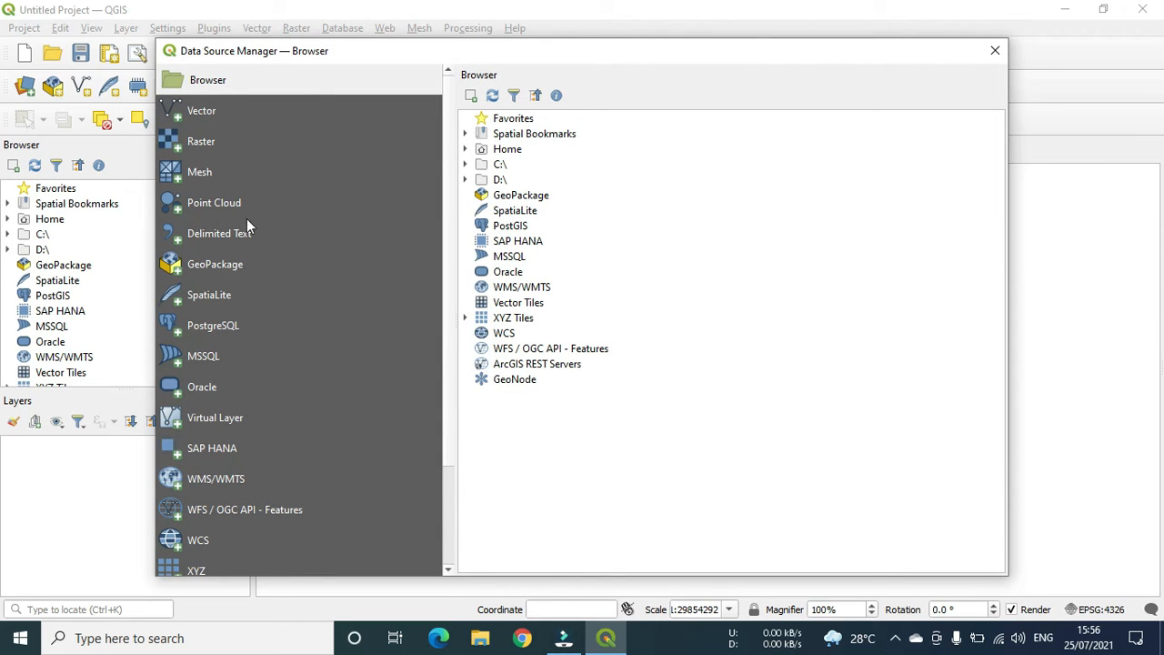
click(205, 120)
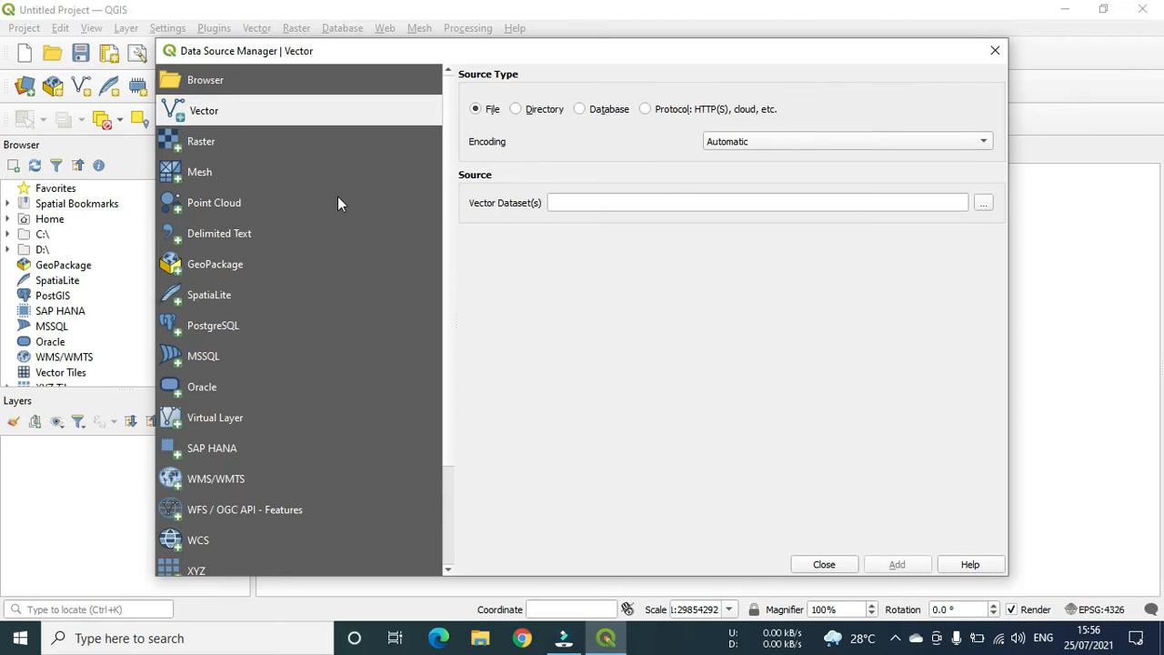
click(985, 203)
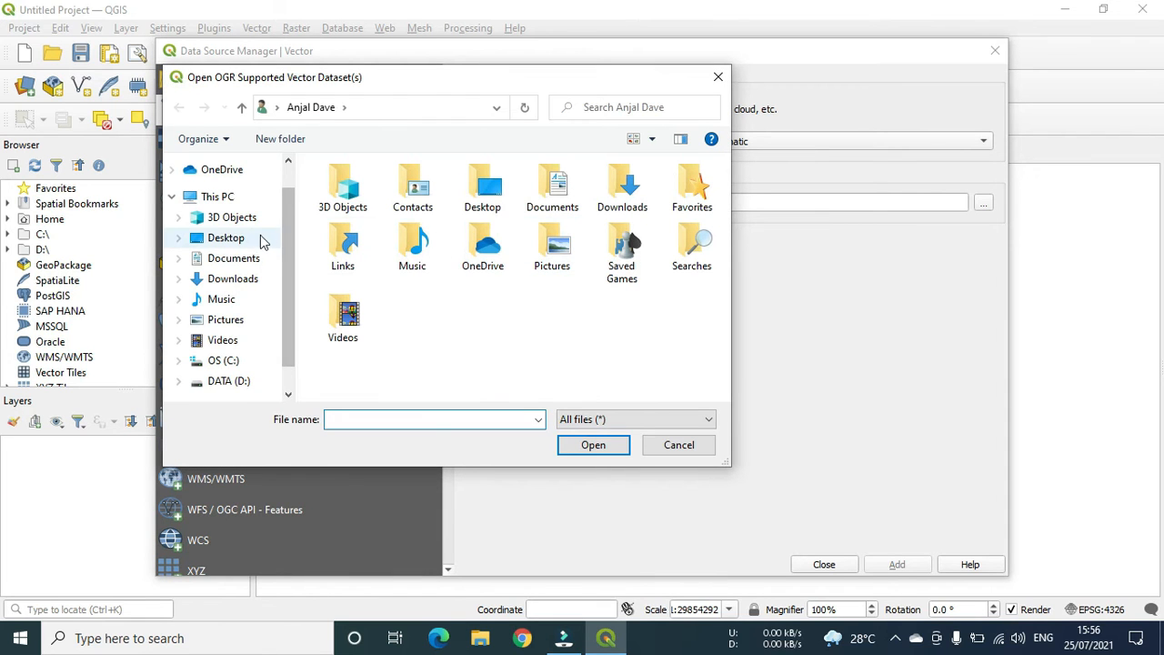
Browse to the folder C:\geoserver\data_dir\data\shapefiles for the vector dataset.
click(231, 361)
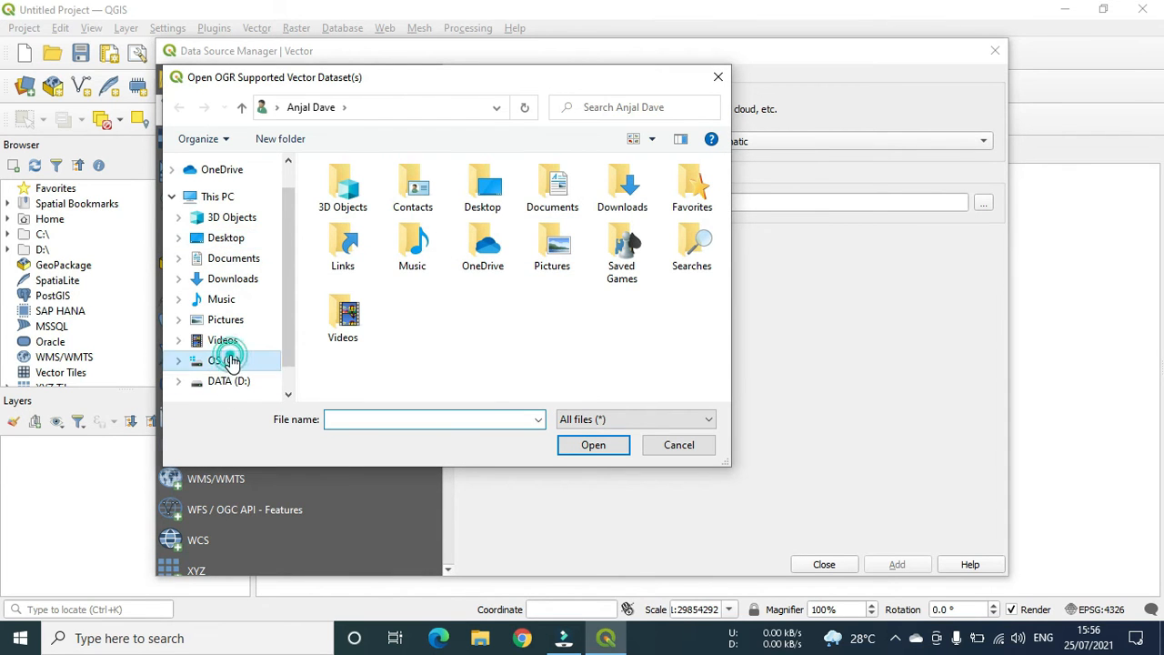
click(365, 191)
double_click(371, 198)
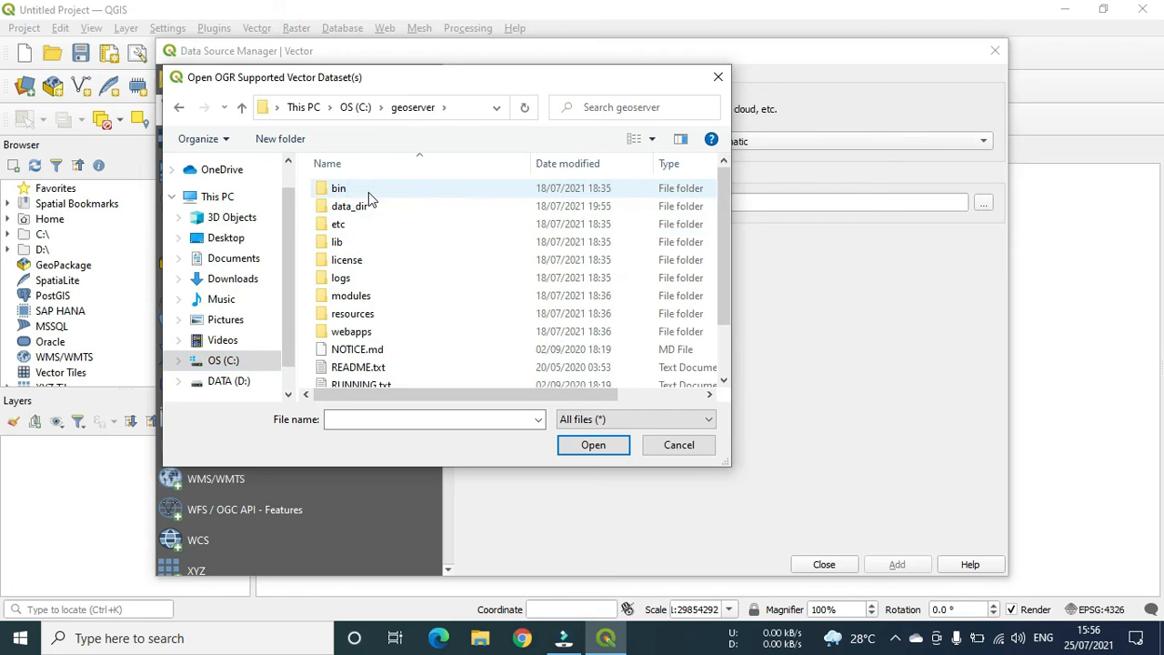
double_click(366, 210)
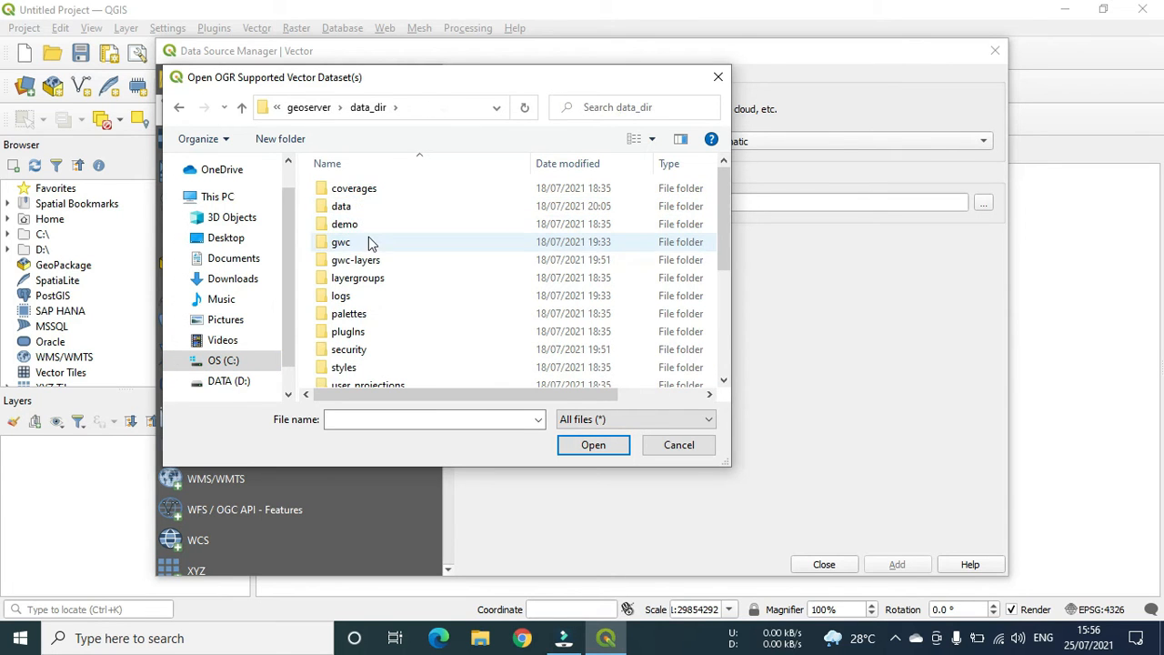
click(364, 211)
double_click(364, 211)
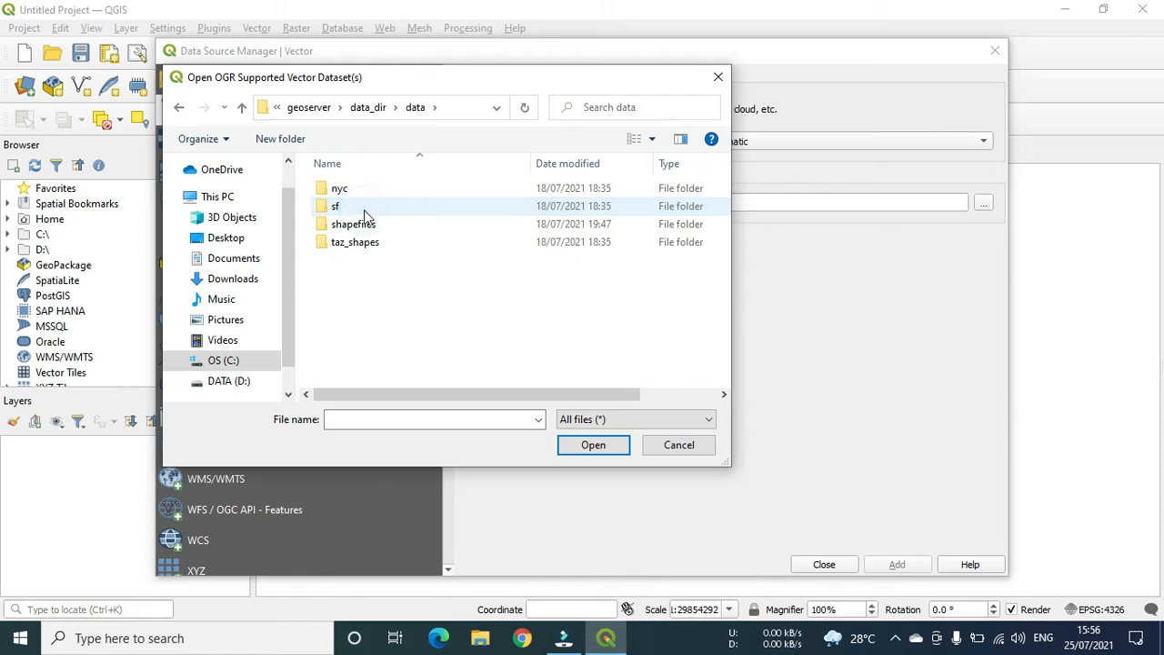
double_click(369, 225)
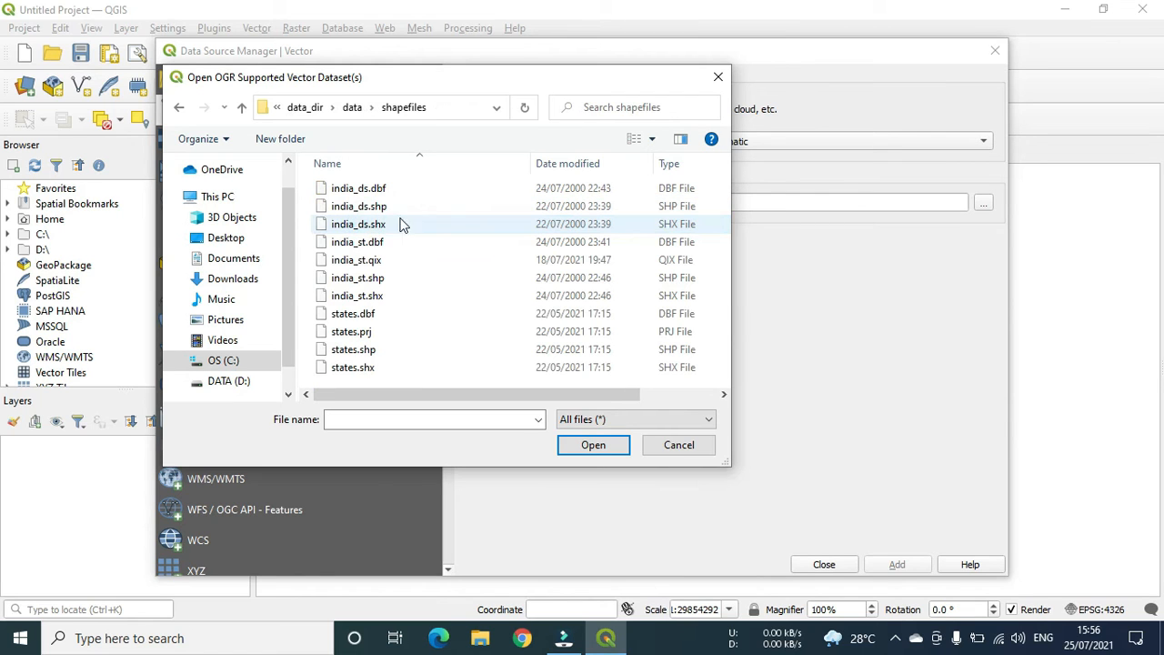
Add the india_st.shp shapefile to the project as a vector layer and close the Data Source Manager.
click(379, 280)
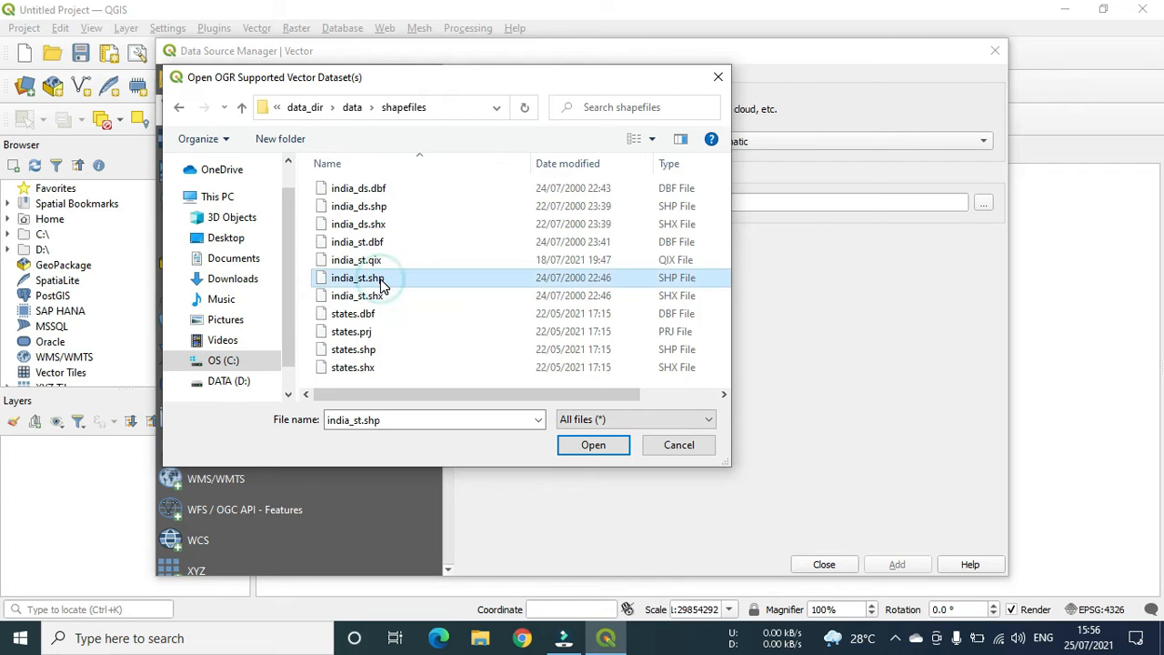
click(614, 445)
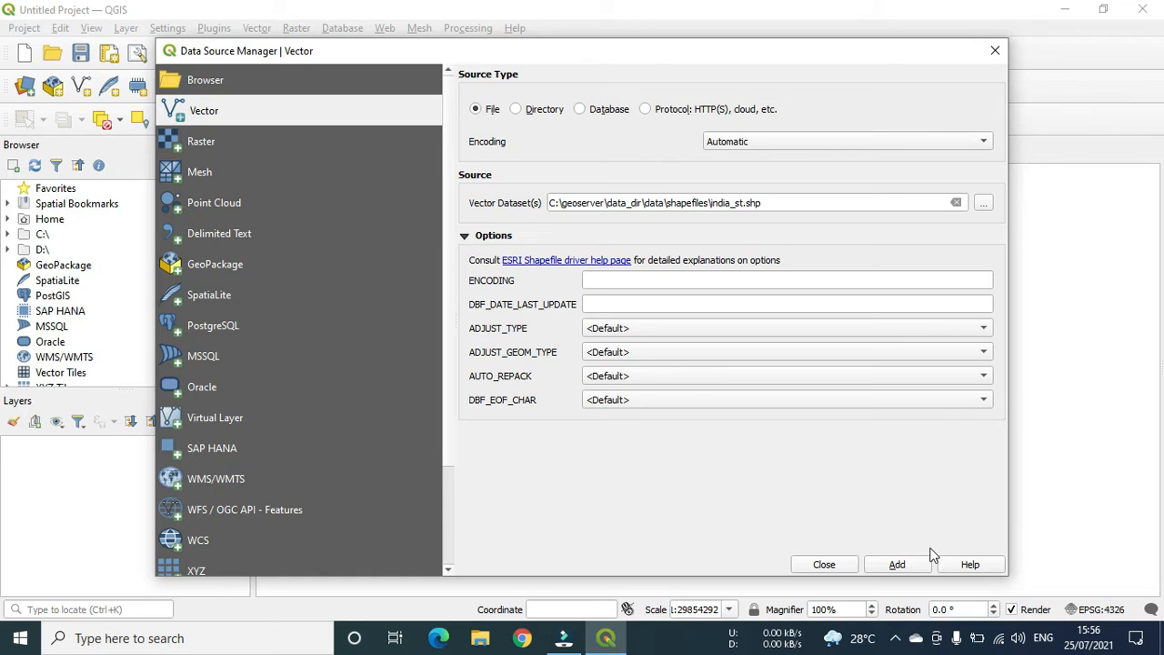
click(906, 564)
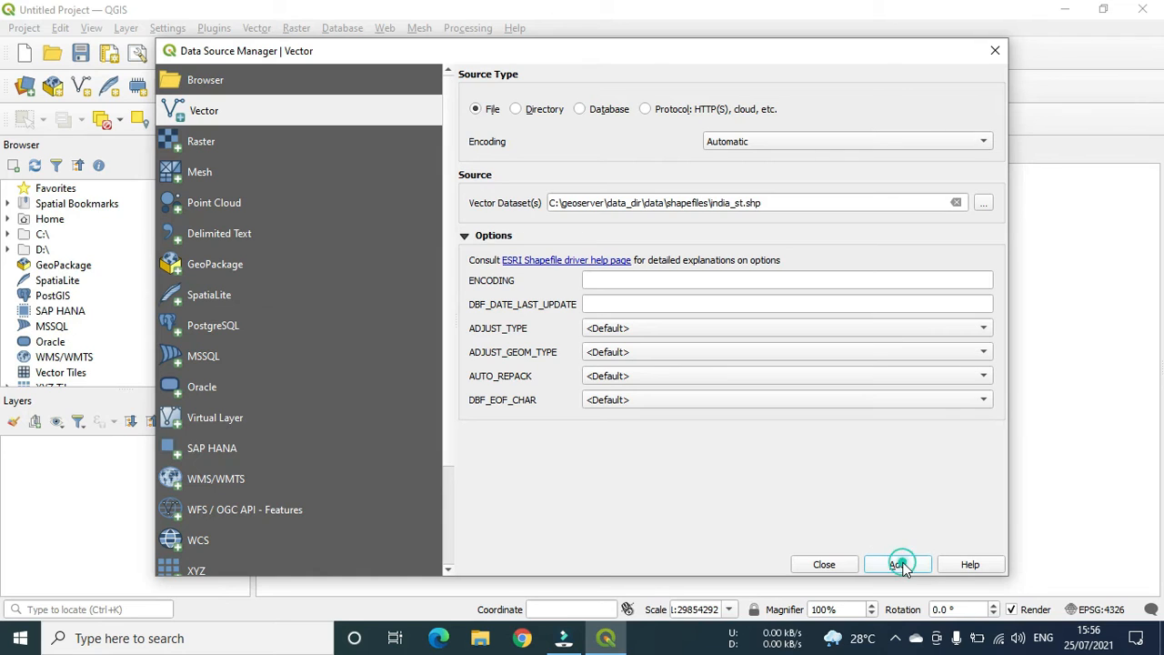
click(824, 565)
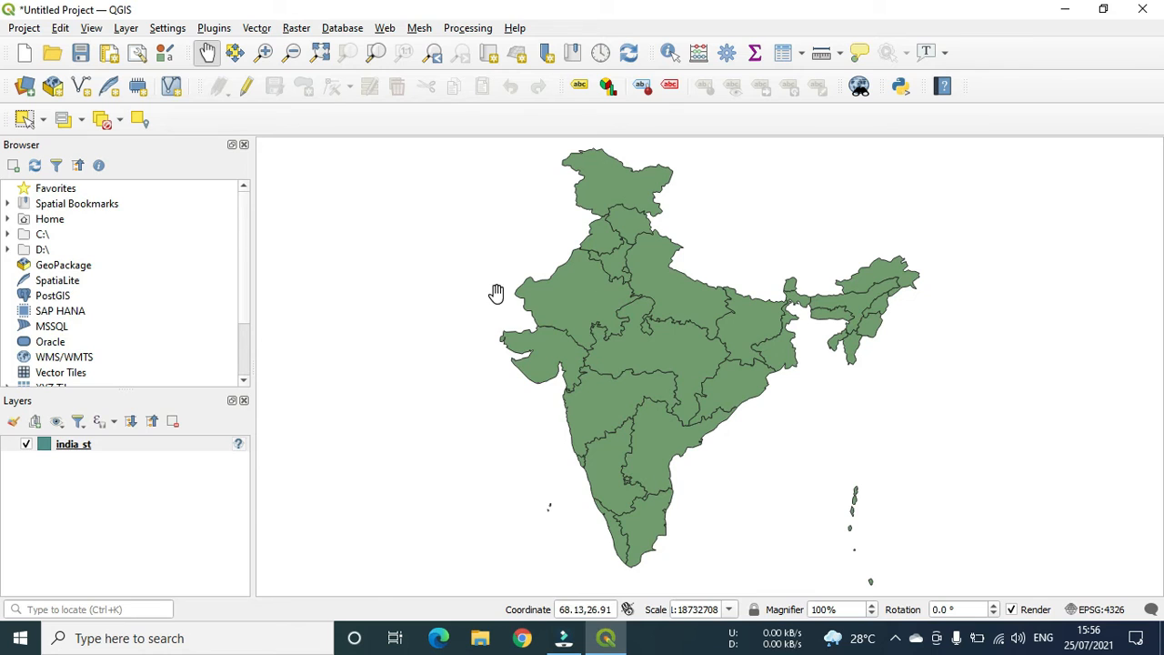
Set the fill color of the india_st layer's simple fill to transparent and apply the symbology.
click(80, 449)
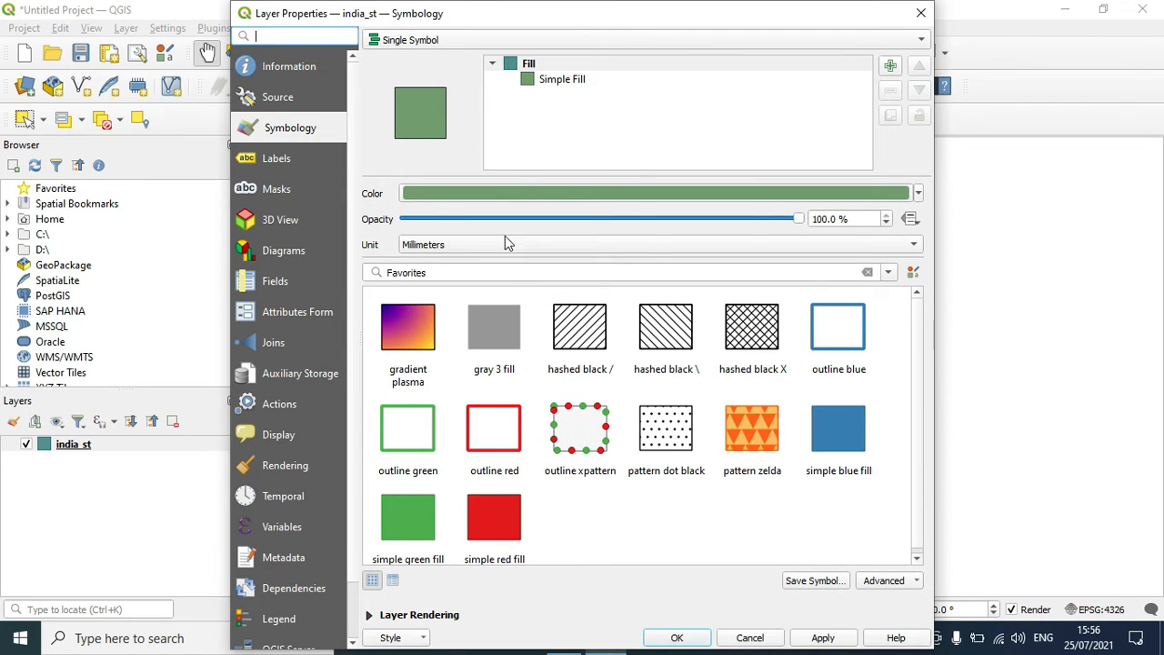
click(917, 194)
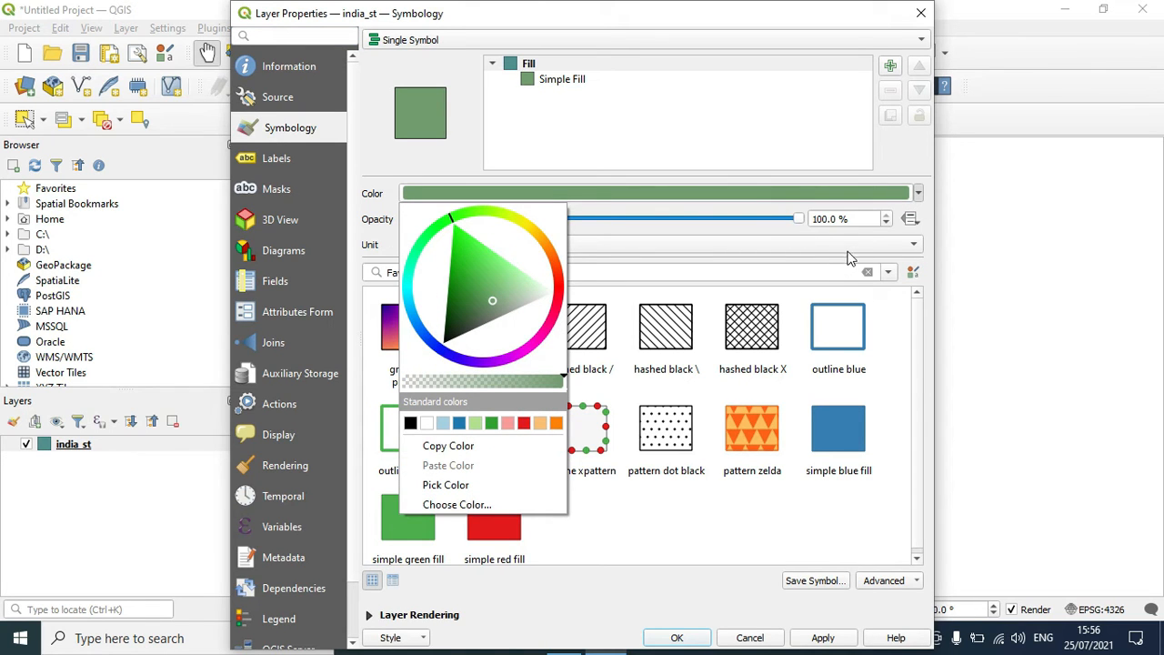
click(738, 137)
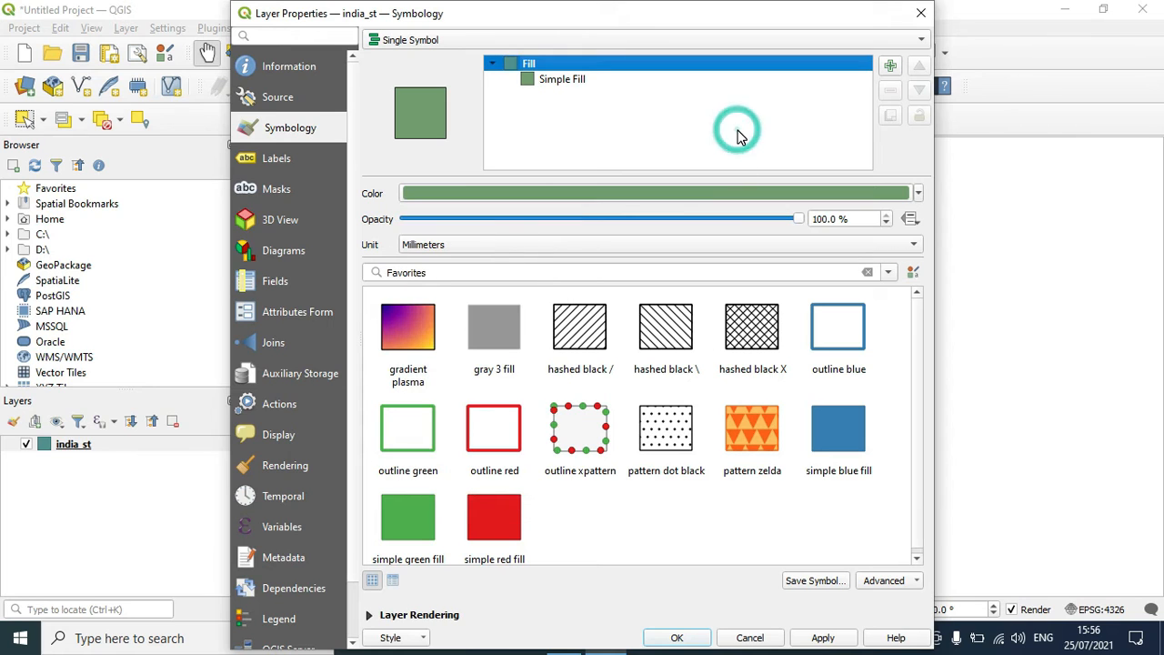
click(573, 80)
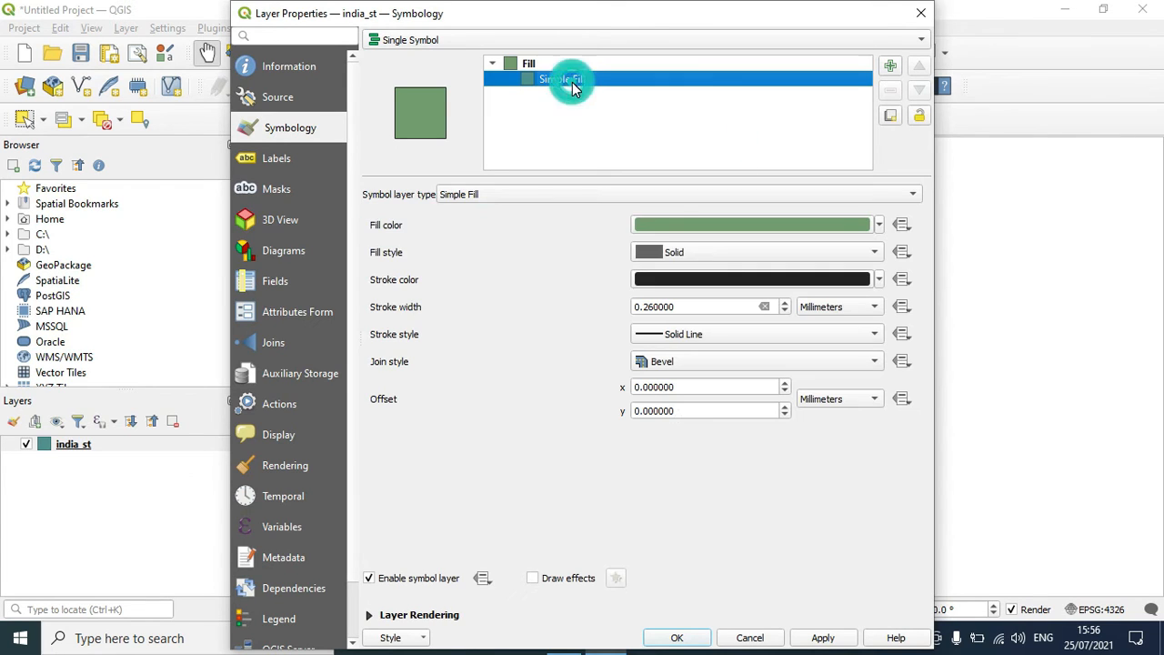
click(881, 225)
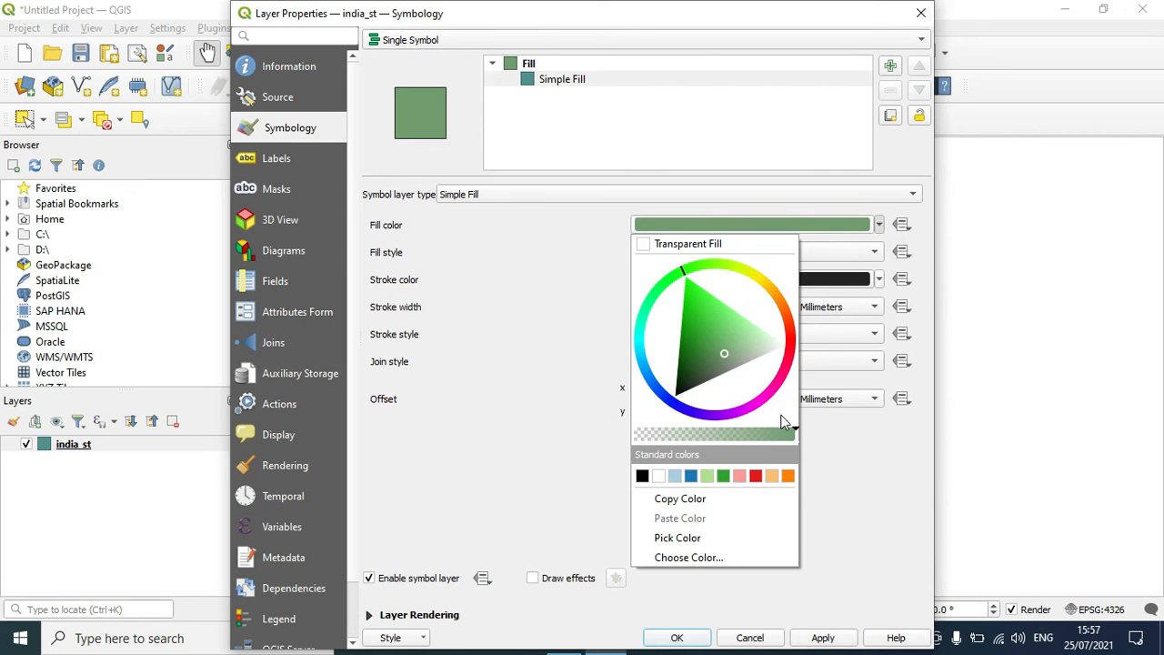
click(652, 243)
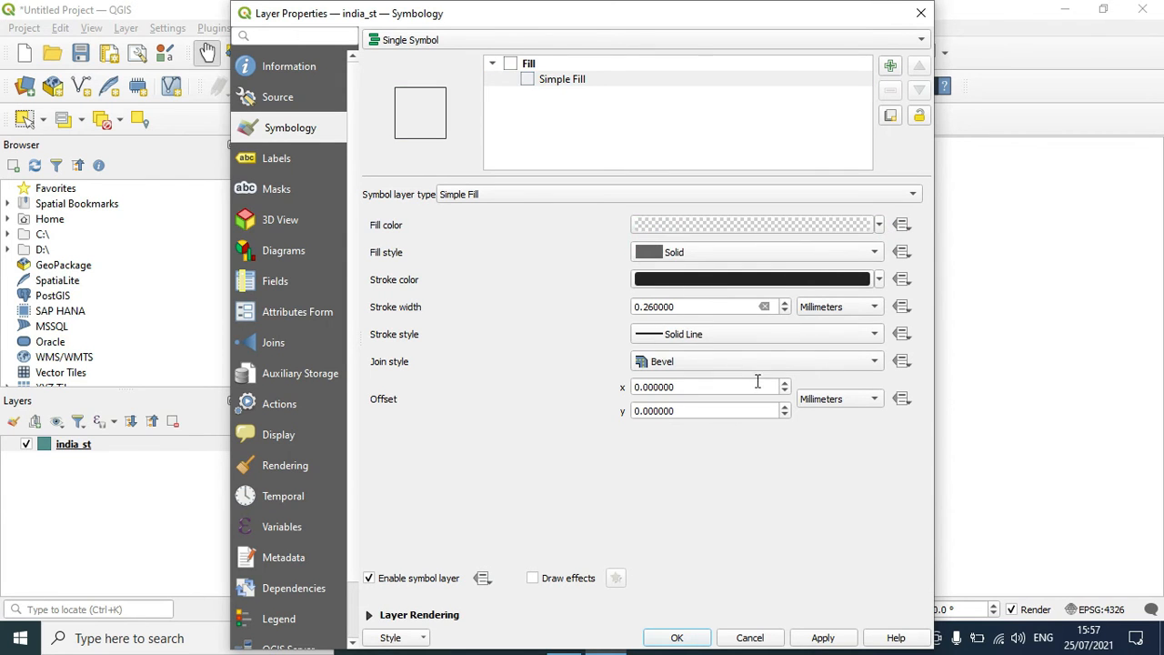
click(823, 640)
click(677, 639)
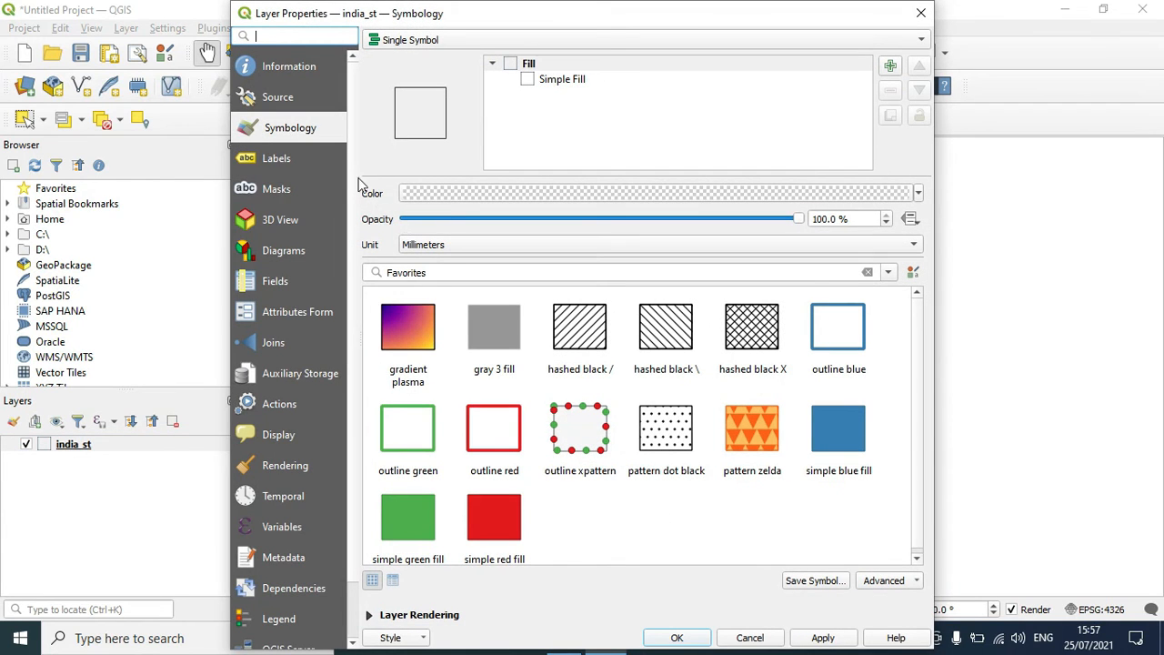
Turn on single labels for the india_st layer using the STATE field and apply them.
click(277, 159)
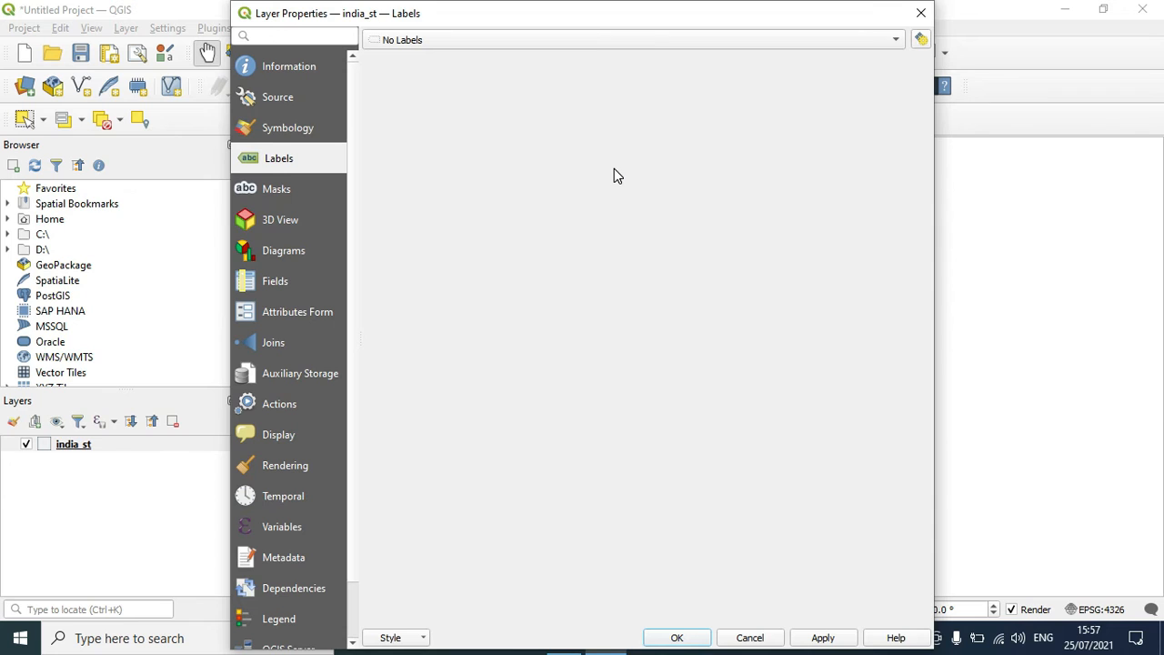
click(787, 39)
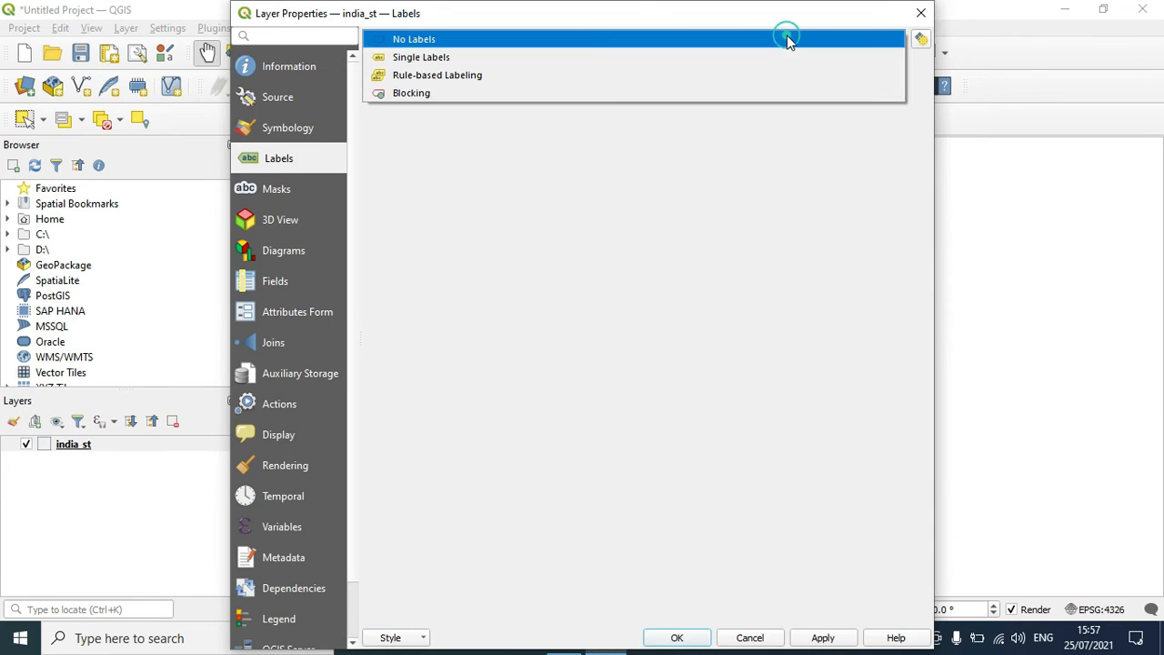
click(443, 57)
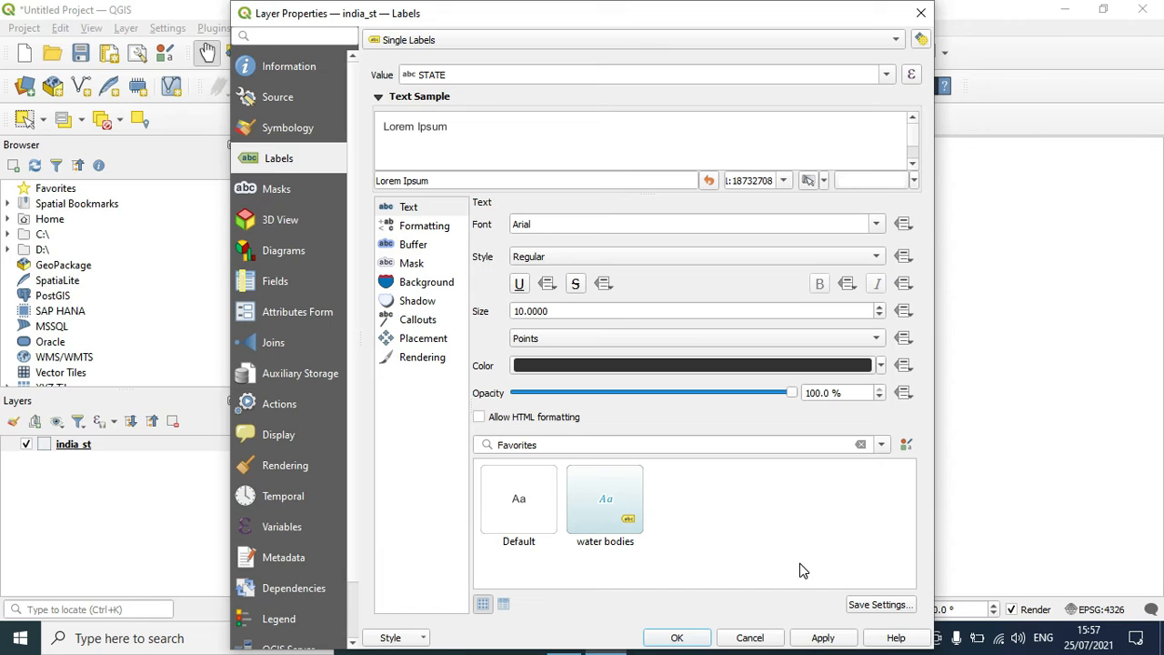
click(822, 638)
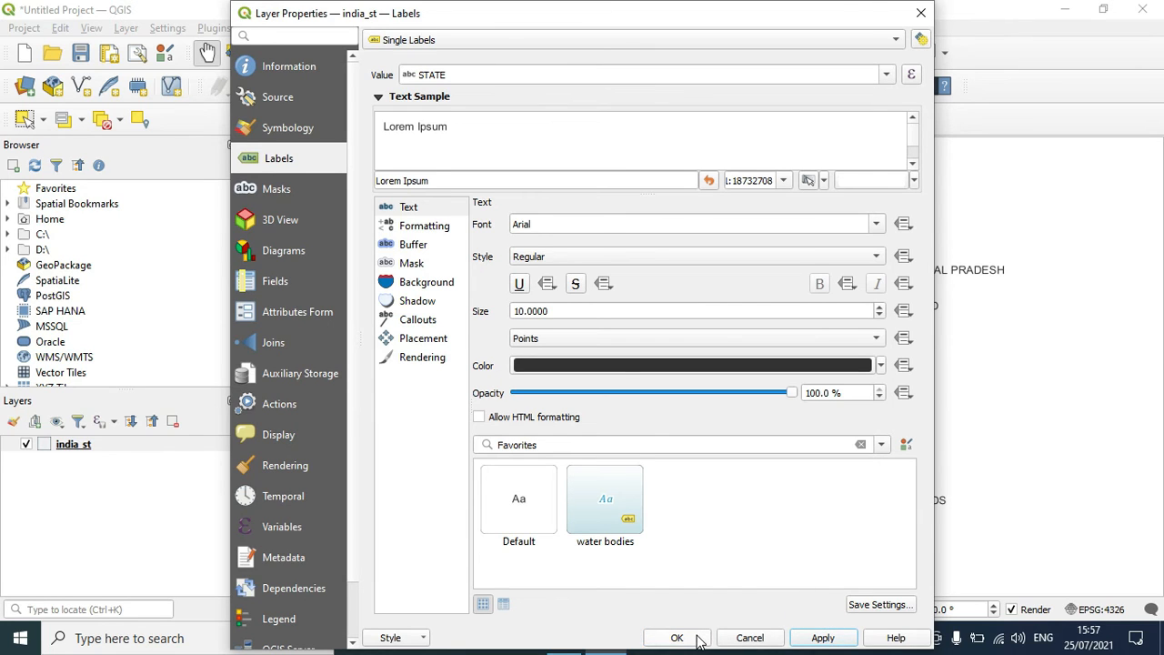
Set the stroke color of the layer's simple fill to the standard dark blue, apply it and close the layer properties.
click(314, 129)
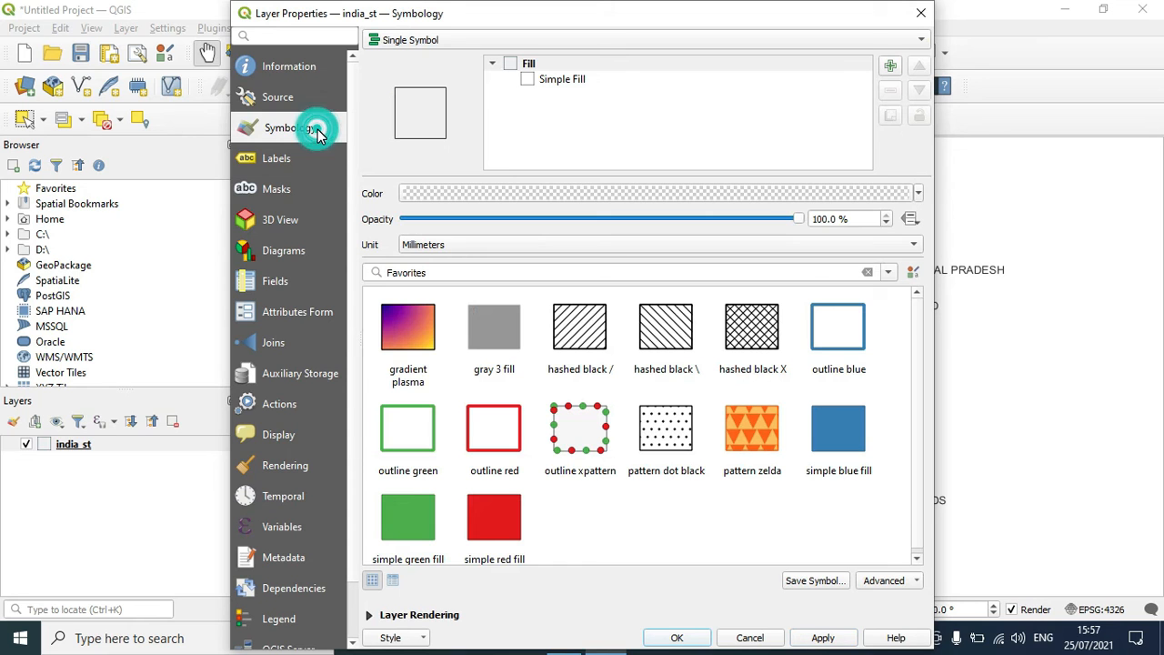
click(568, 81)
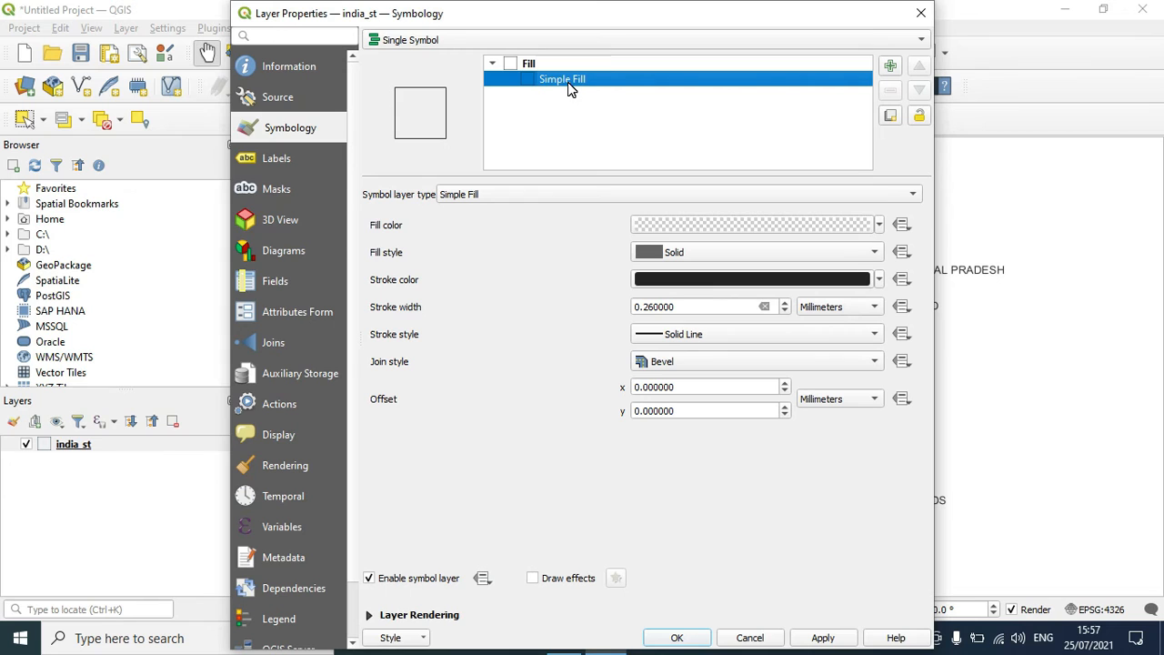
click(880, 280)
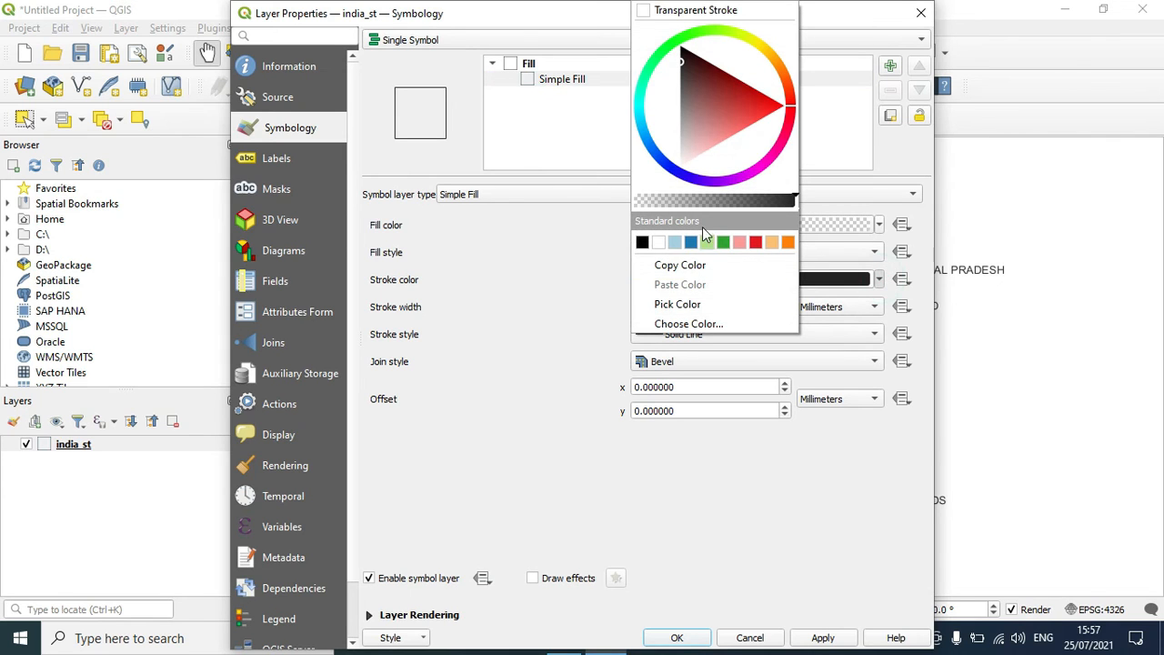
click(693, 243)
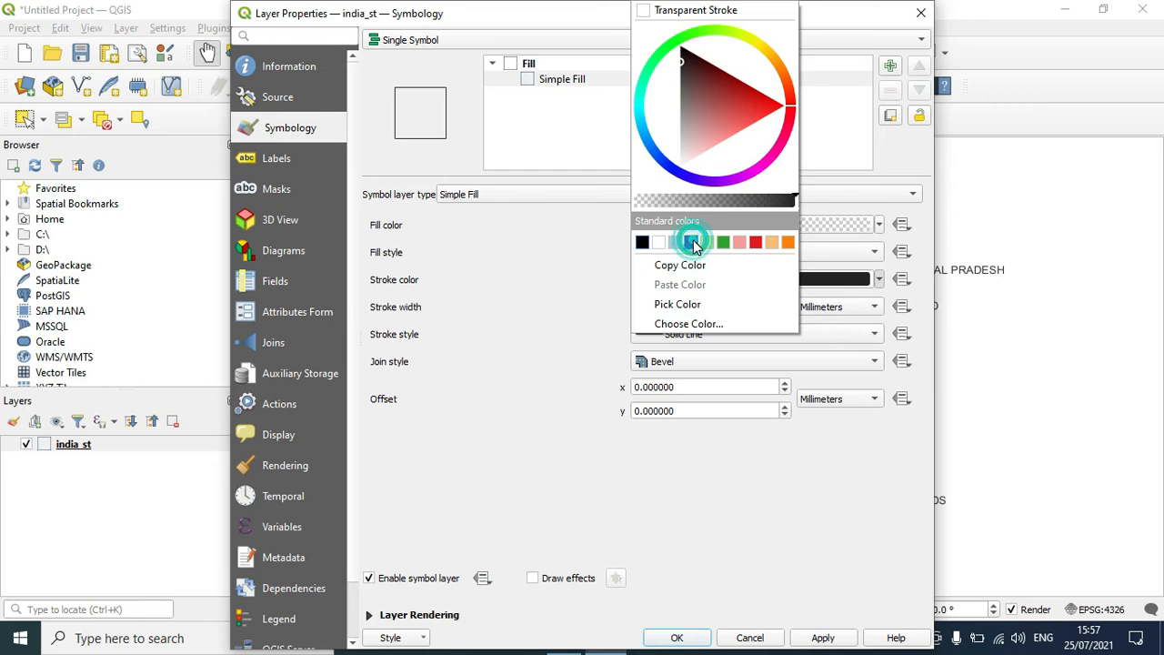
click(823, 637)
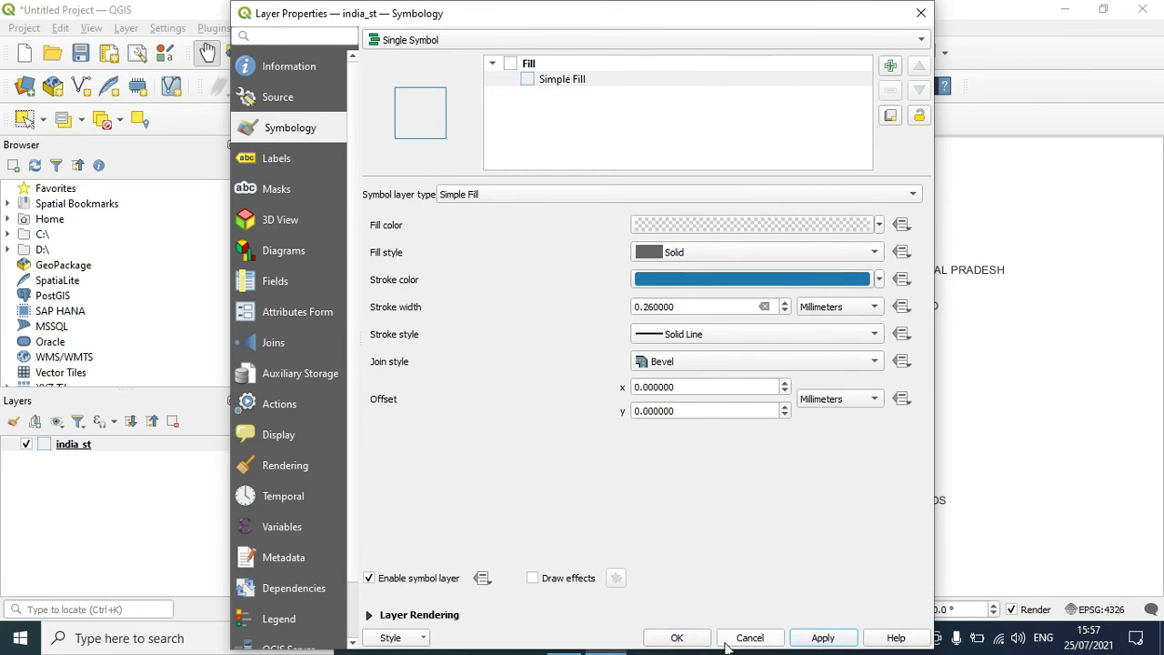
click(693, 638)
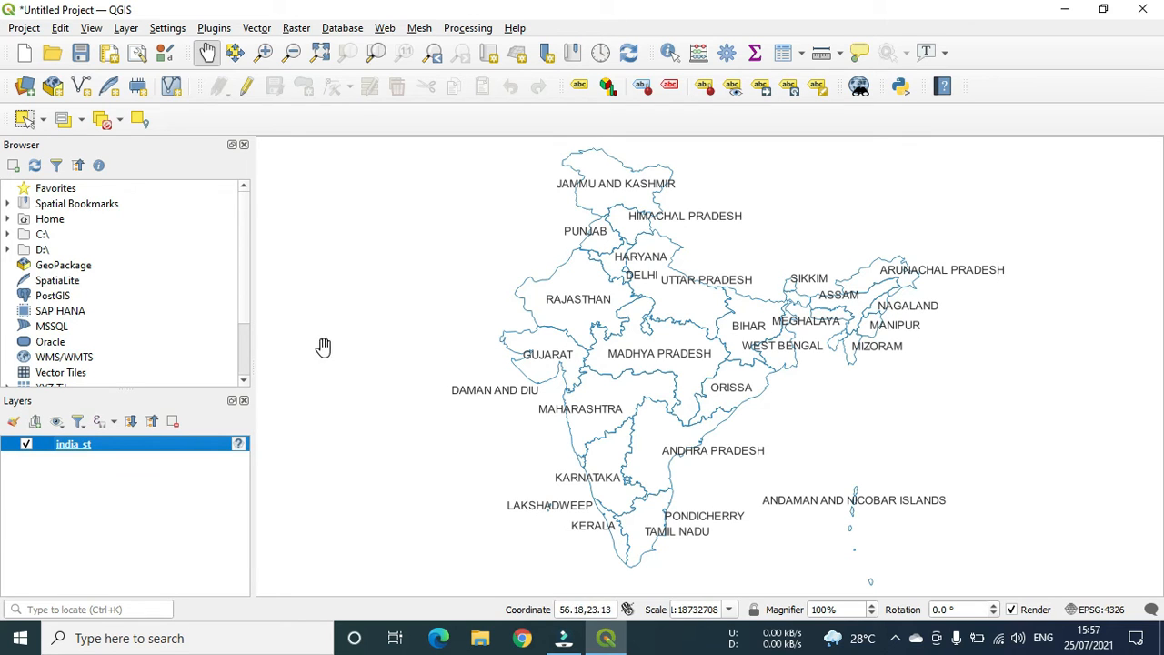
Start saving the india_st layer's style and choose the SLD style file format.
click(78, 450)
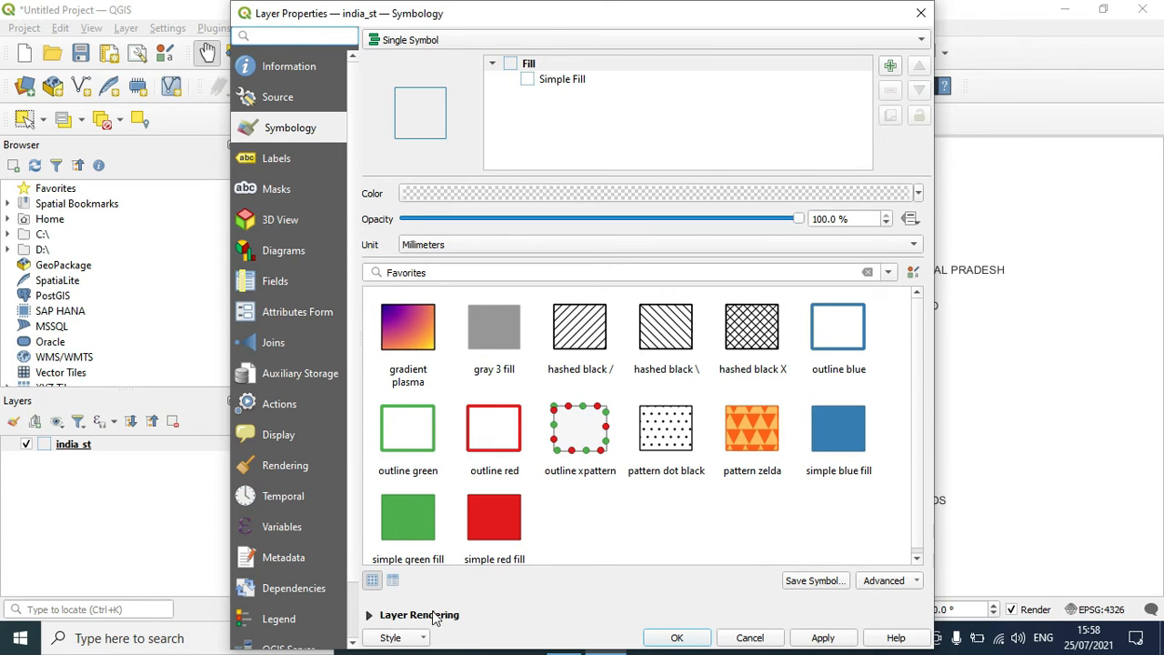
click(424, 638)
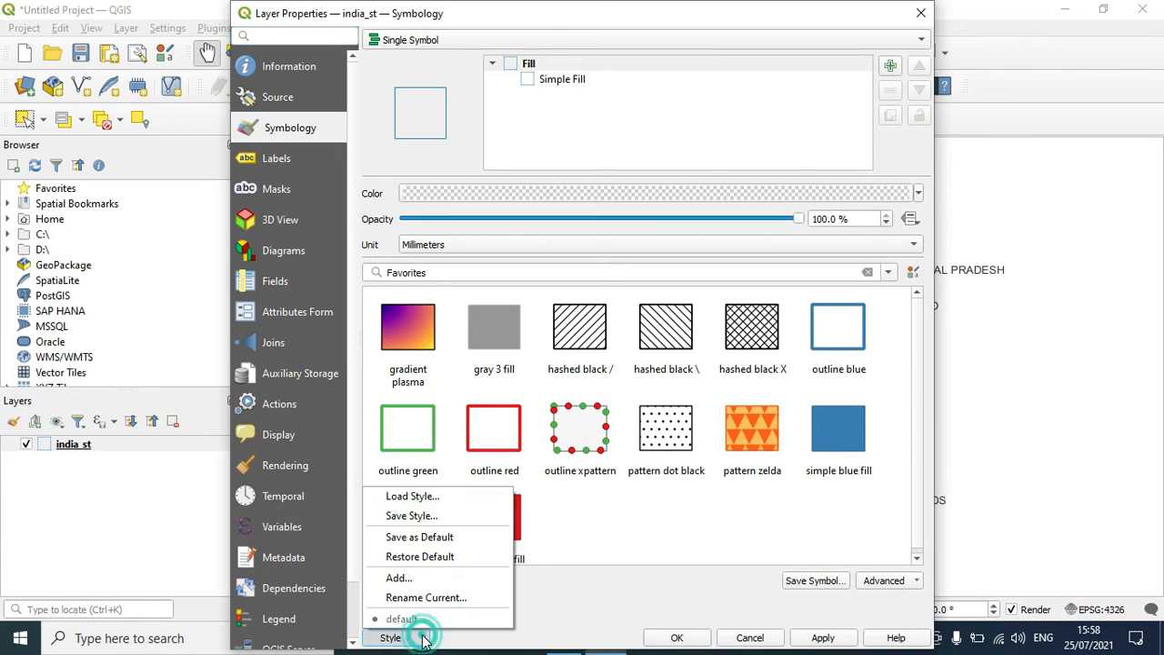
click(452, 517)
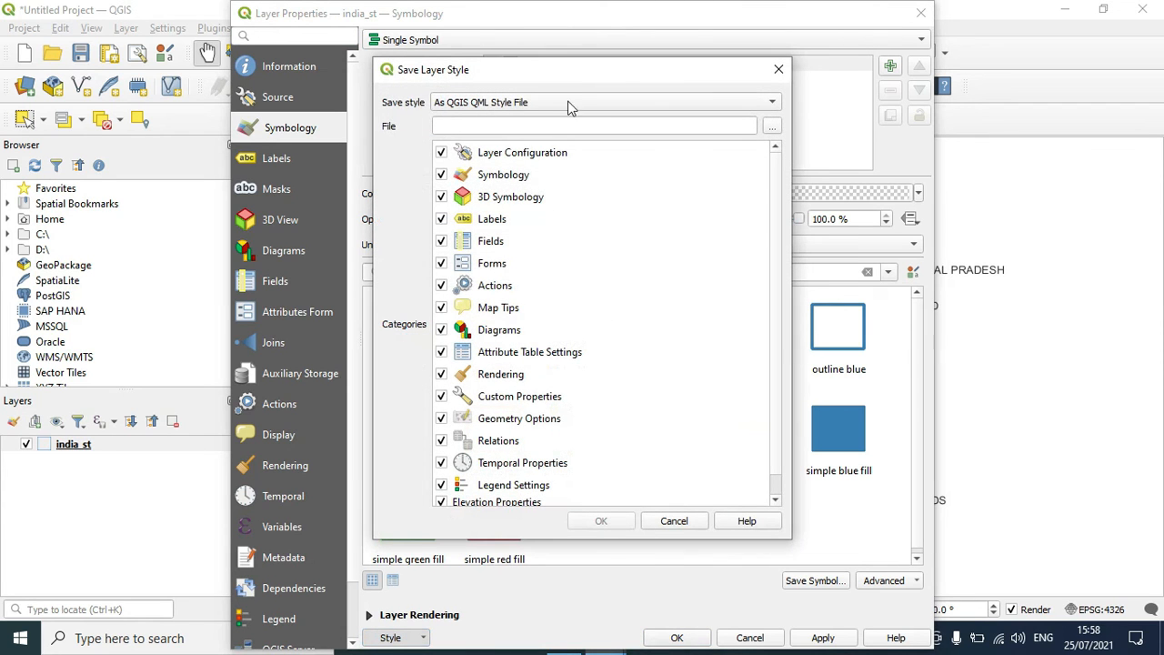
click(582, 107)
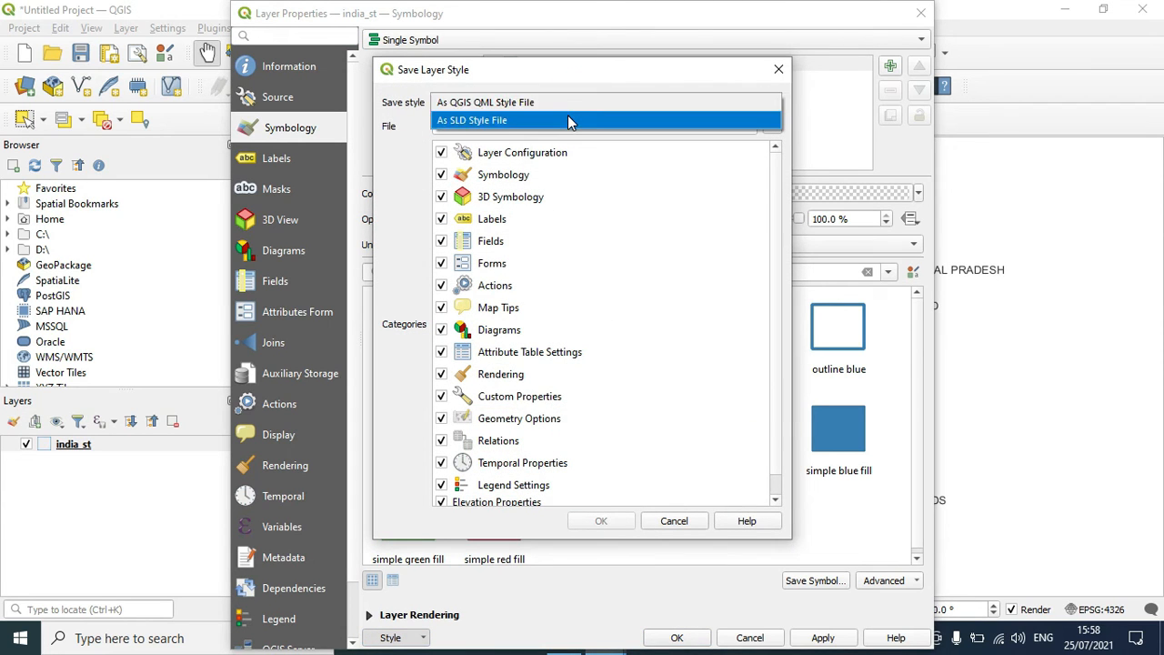
click(568, 116)
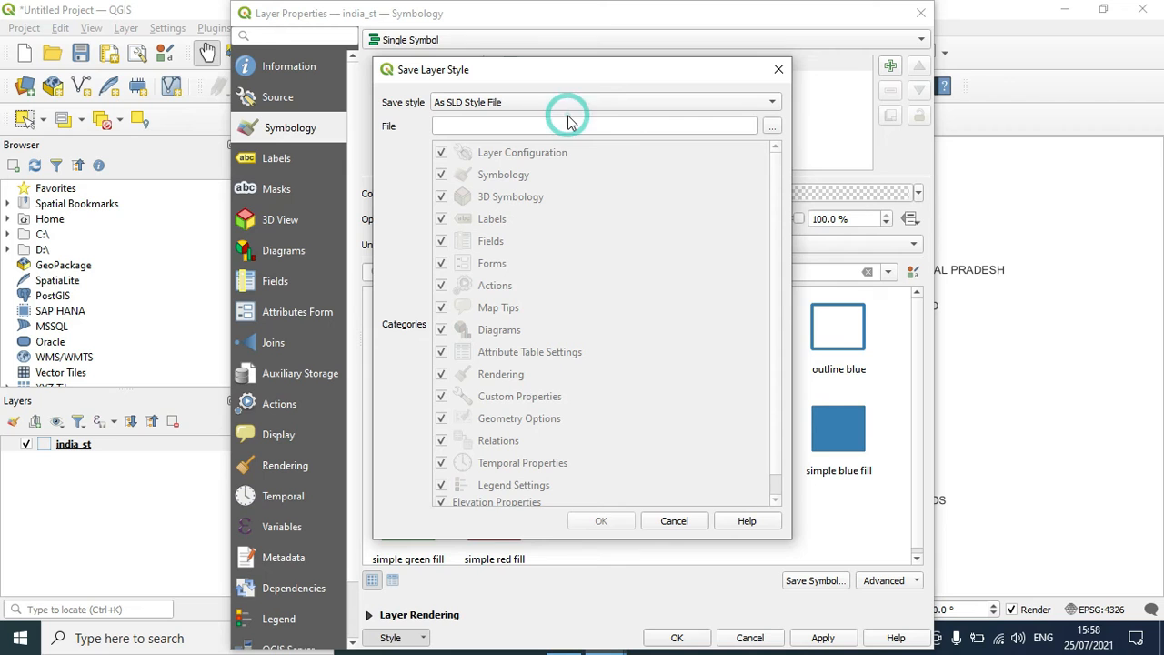
Save the style as IndiaState.sld in D:\adSys\adUcation\QGIS-downloading and installing and close the layer properties.
click(771, 125)
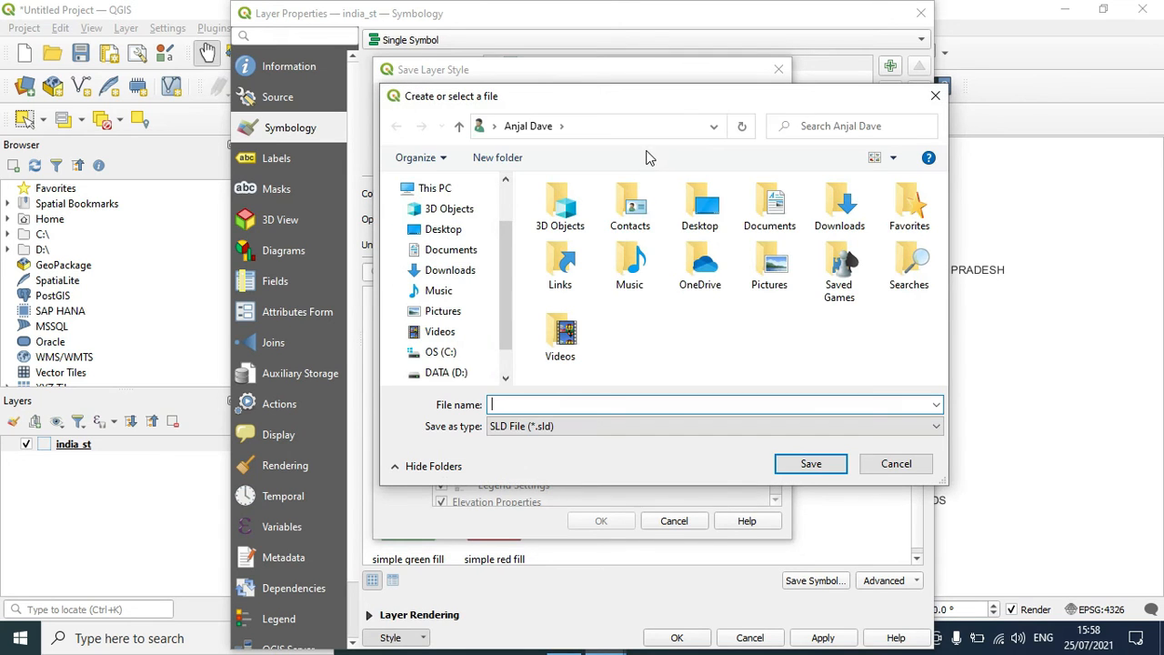
click(462, 373)
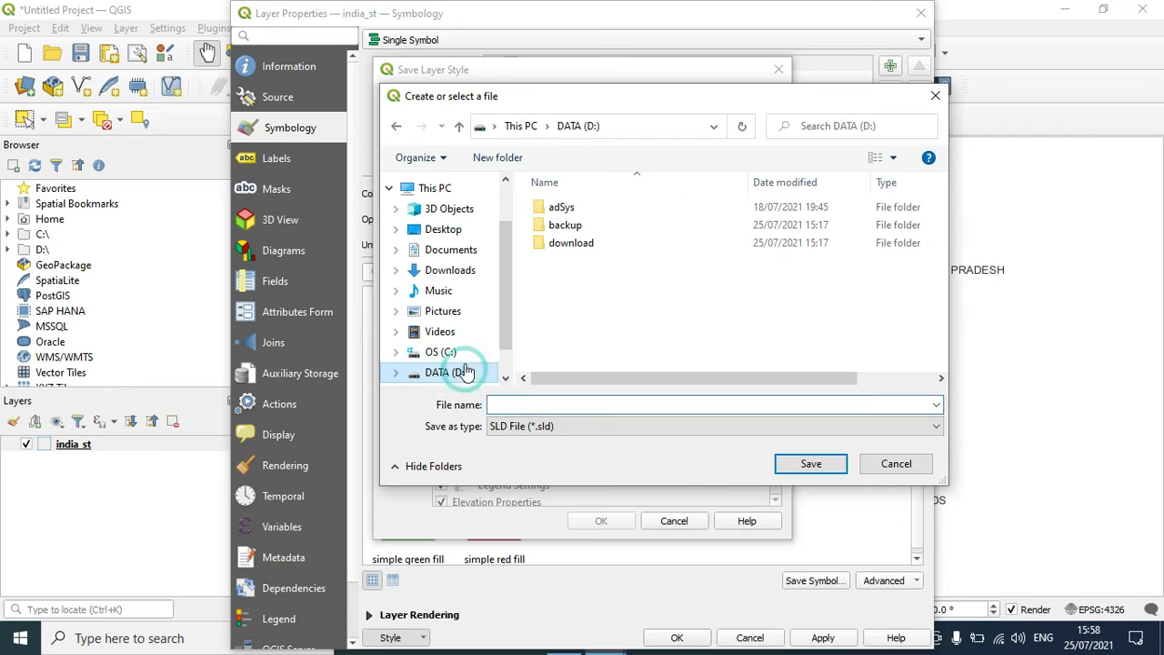
double_click(580, 209)
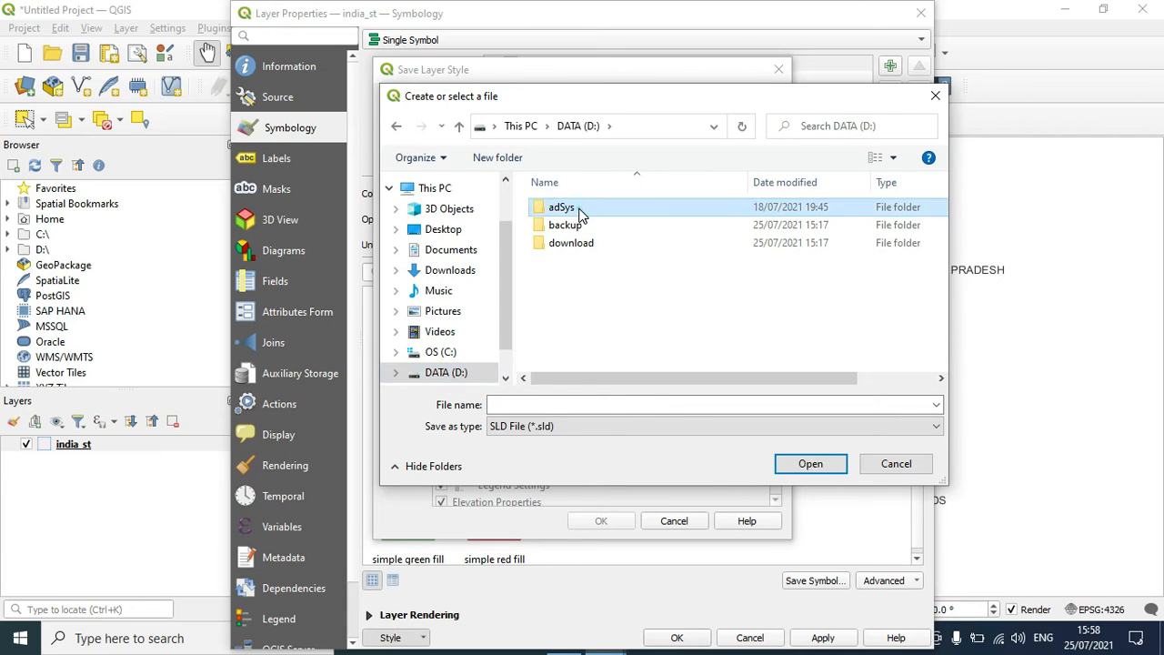
click(573, 209)
double_click(573, 211)
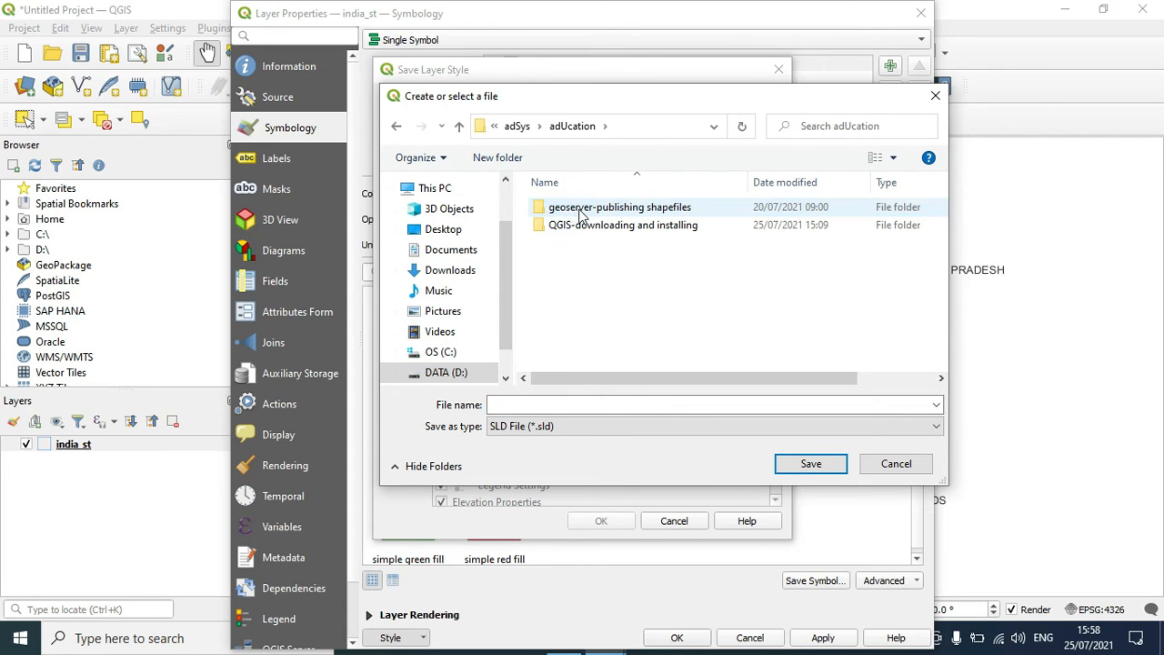
click(584, 226)
double_click(585, 226)
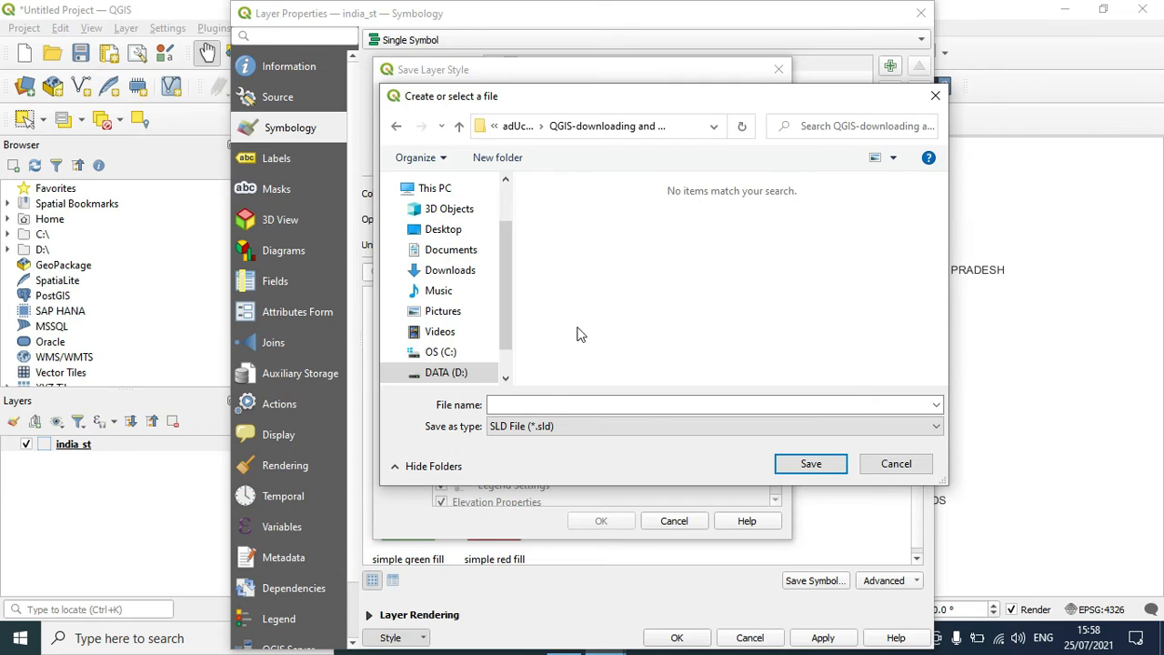
click(550, 403)
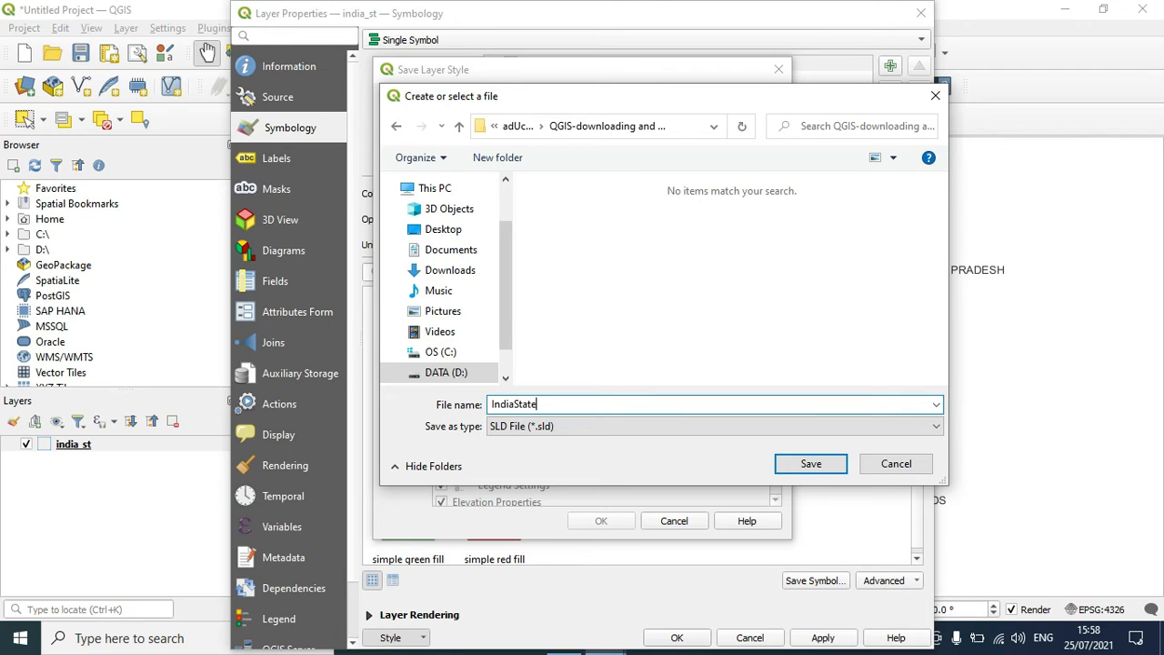
click(811, 465)
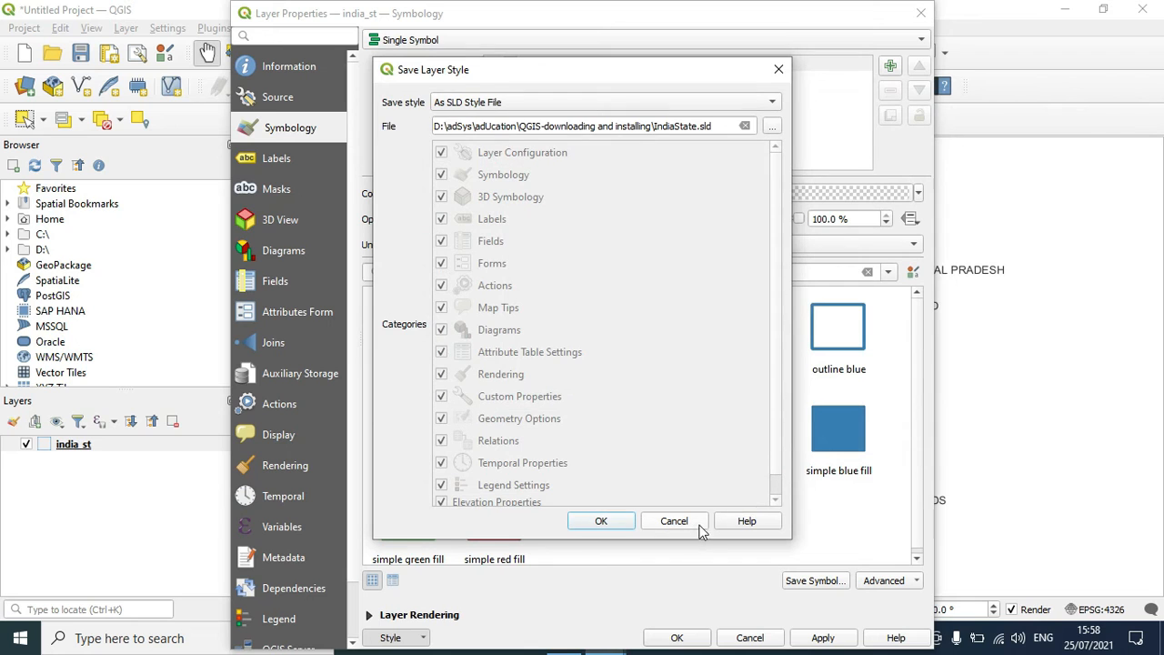
click(624, 522)
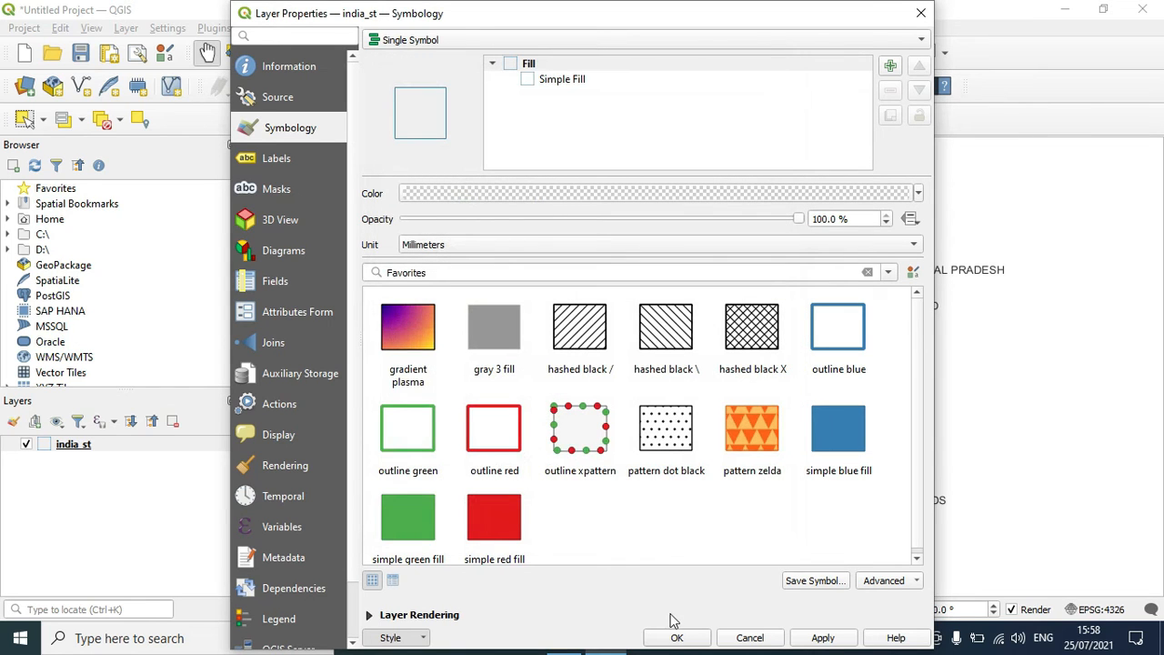
click(678, 639)
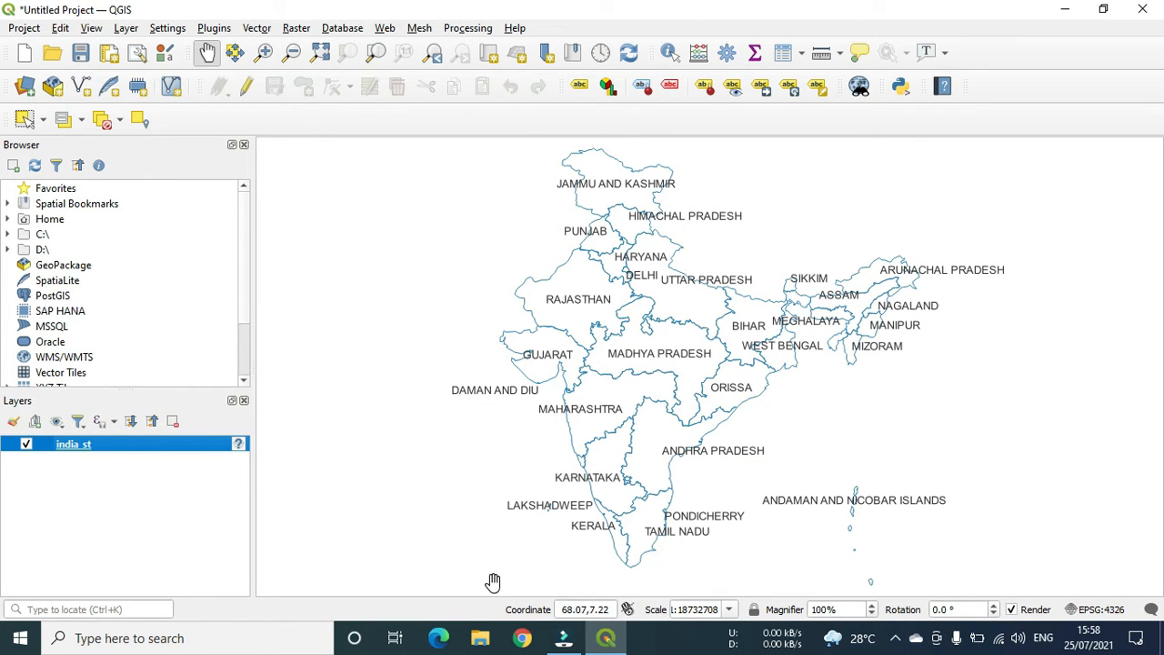
Switch to File Explorer and start GeoServer by running startup.bat from C:\geoserver\bin.
click(482, 638)
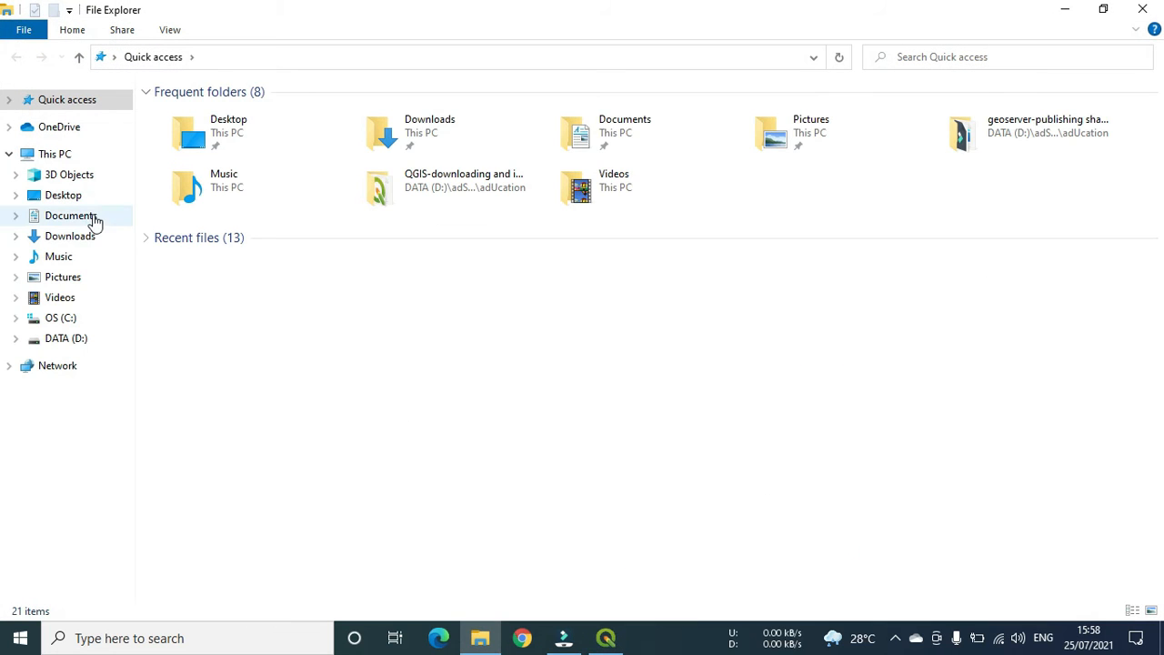
click(60, 317)
double_click(191, 112)
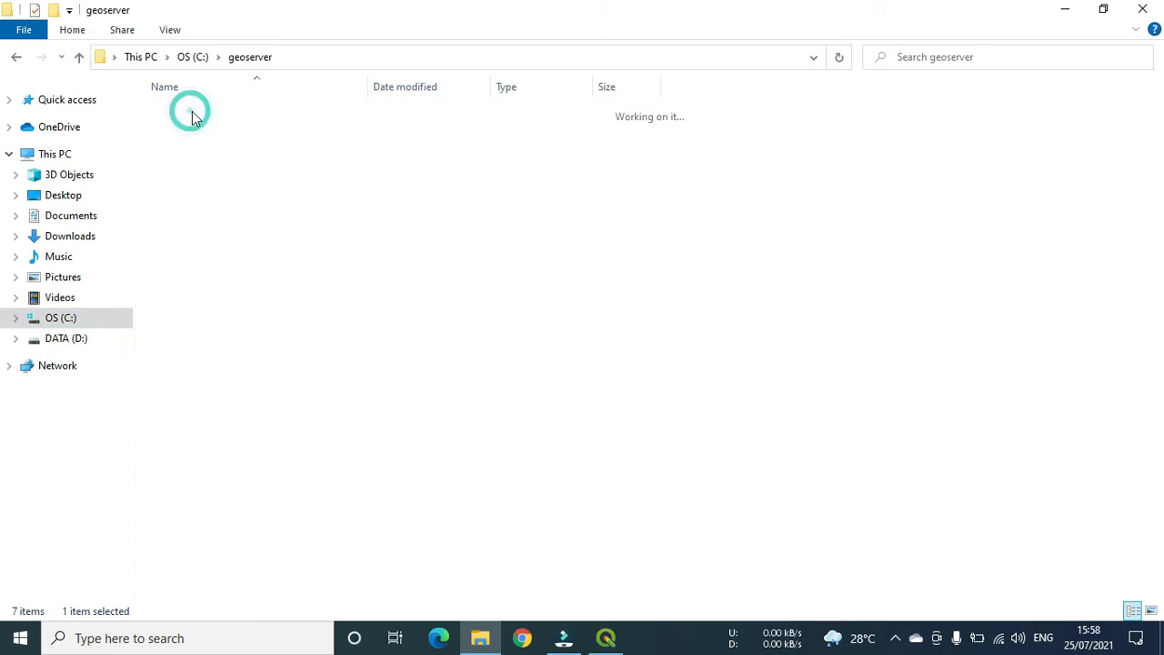
double_click(201, 113)
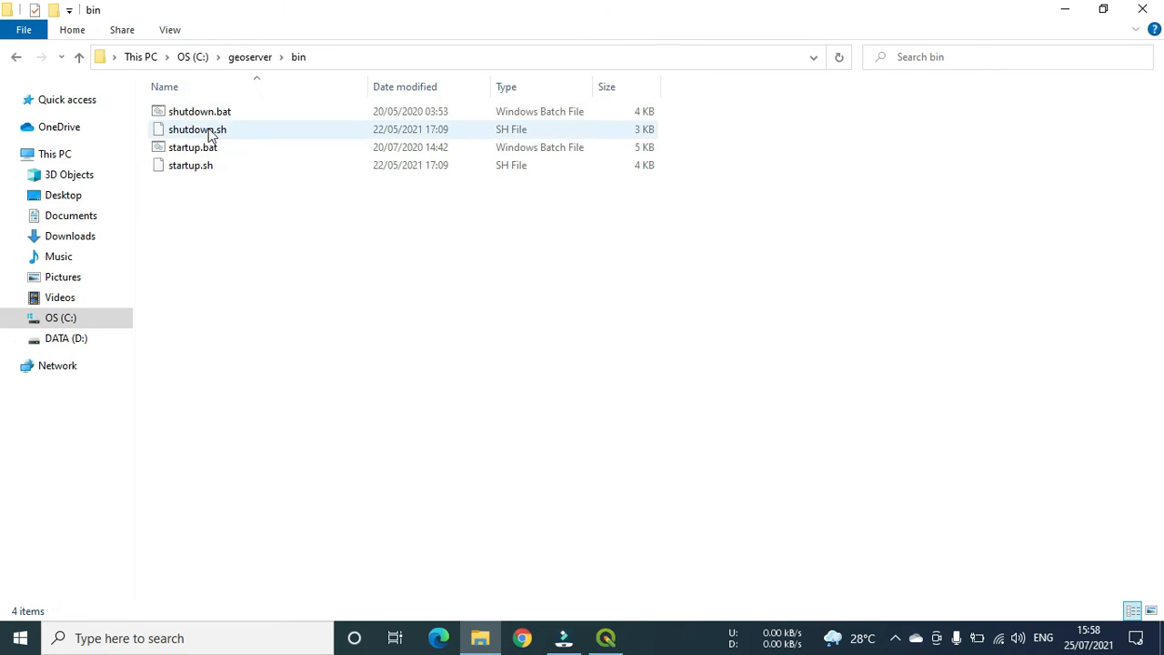
click(203, 155)
double_click(204, 155)
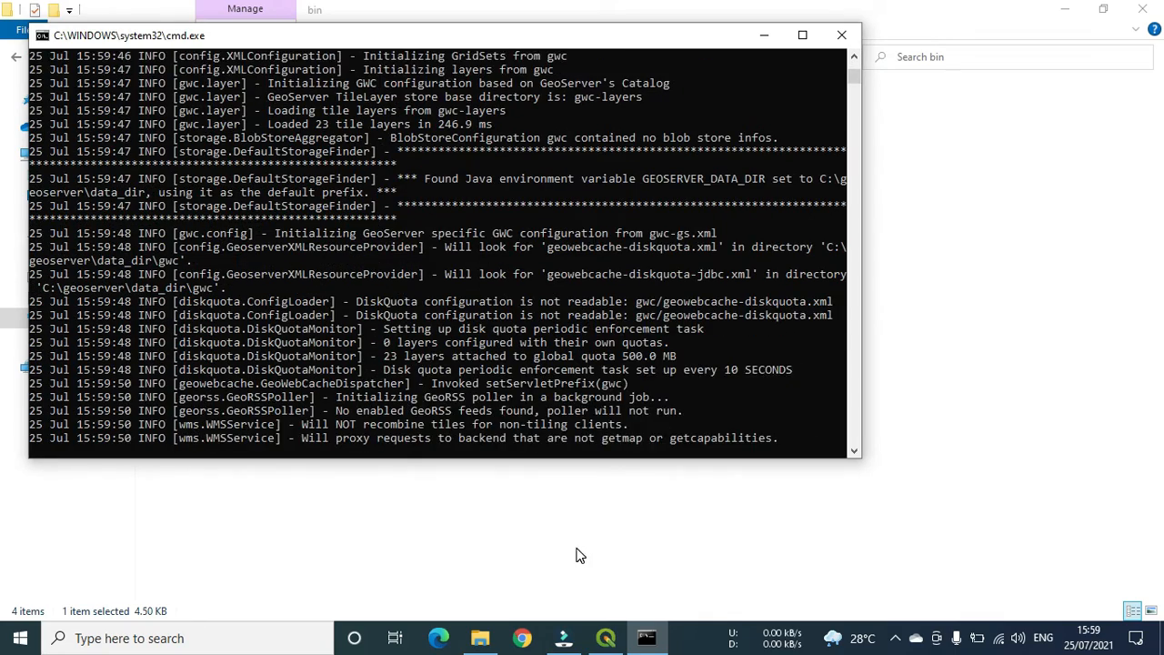
click(522, 637)
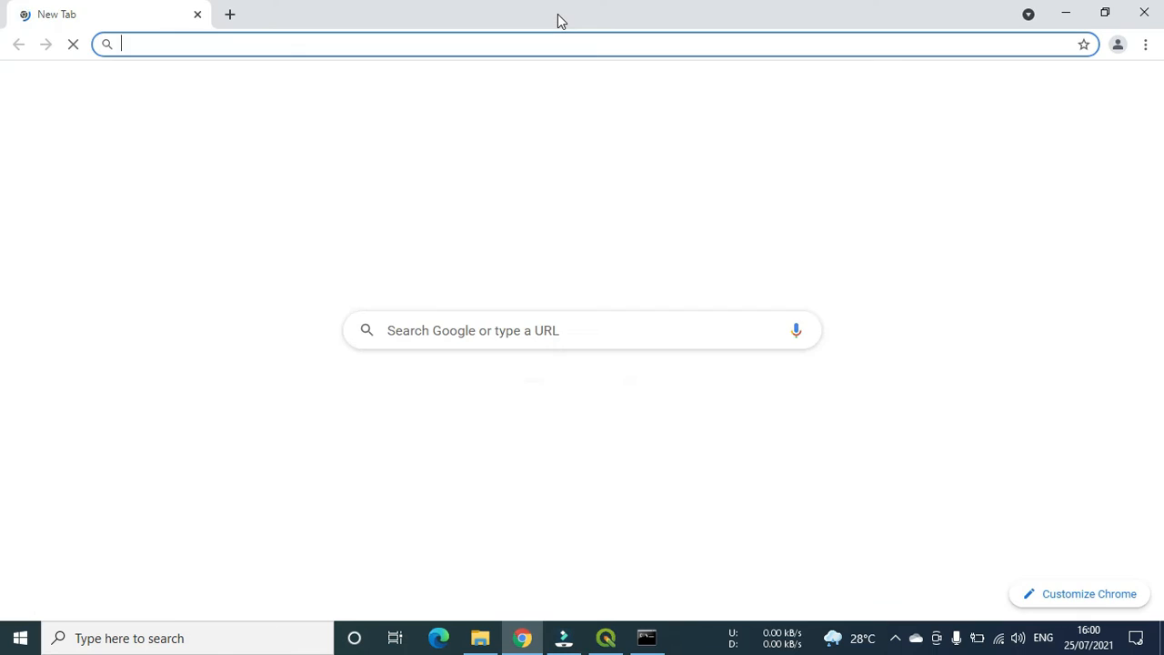
click(525, 47)
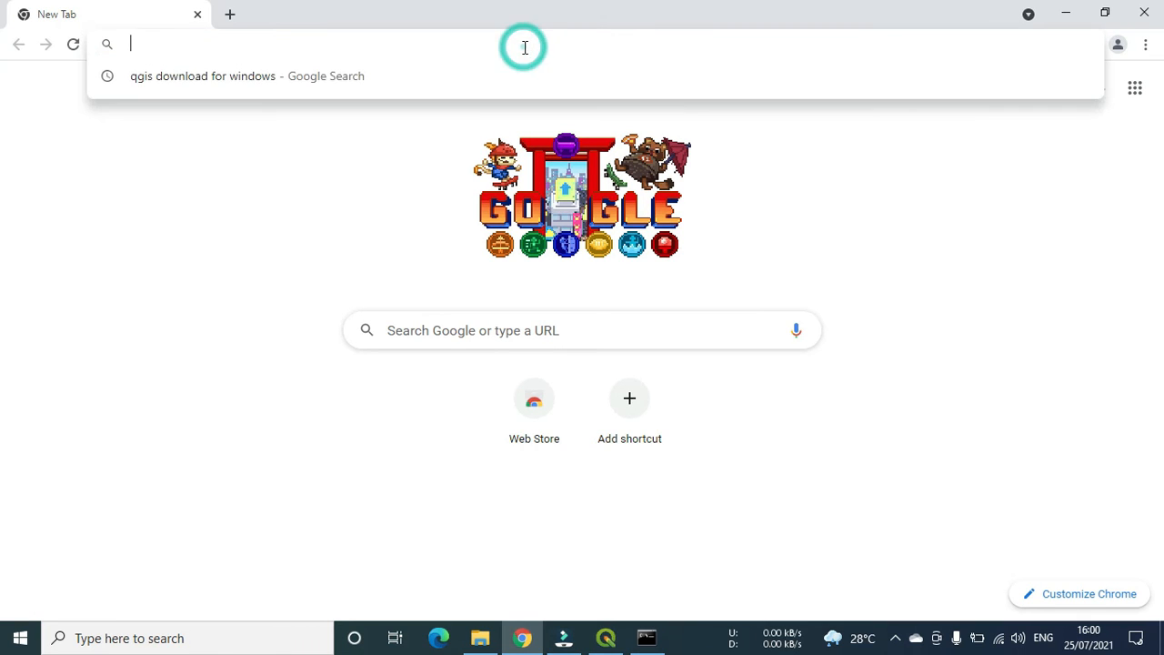
text(htt)
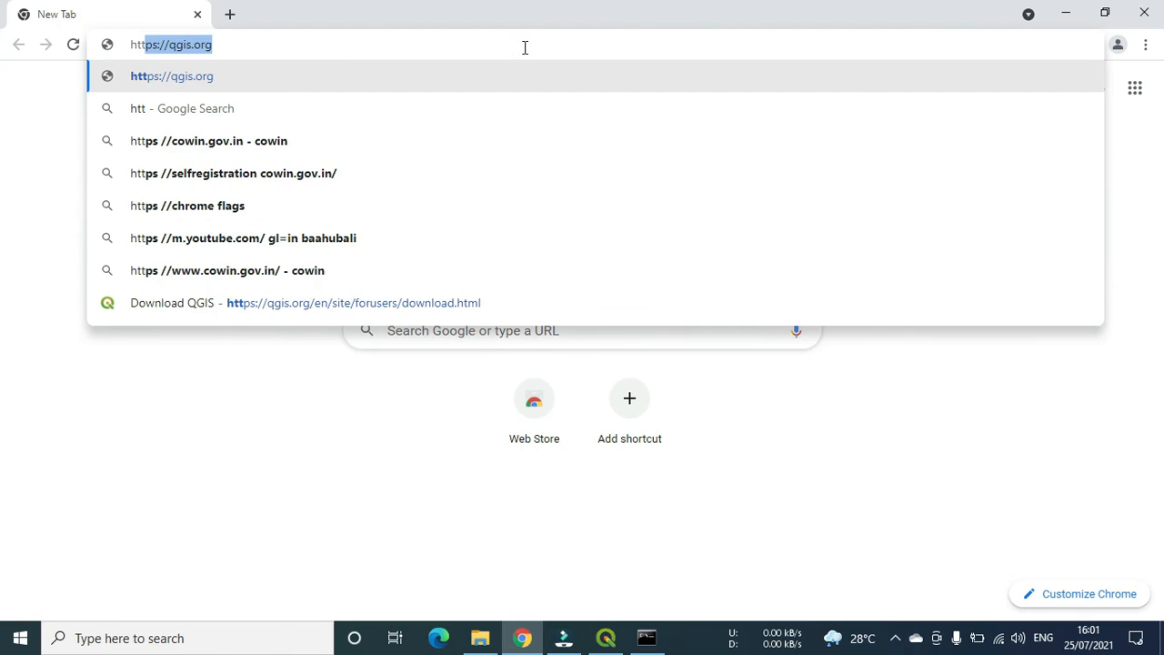
text(p://local)
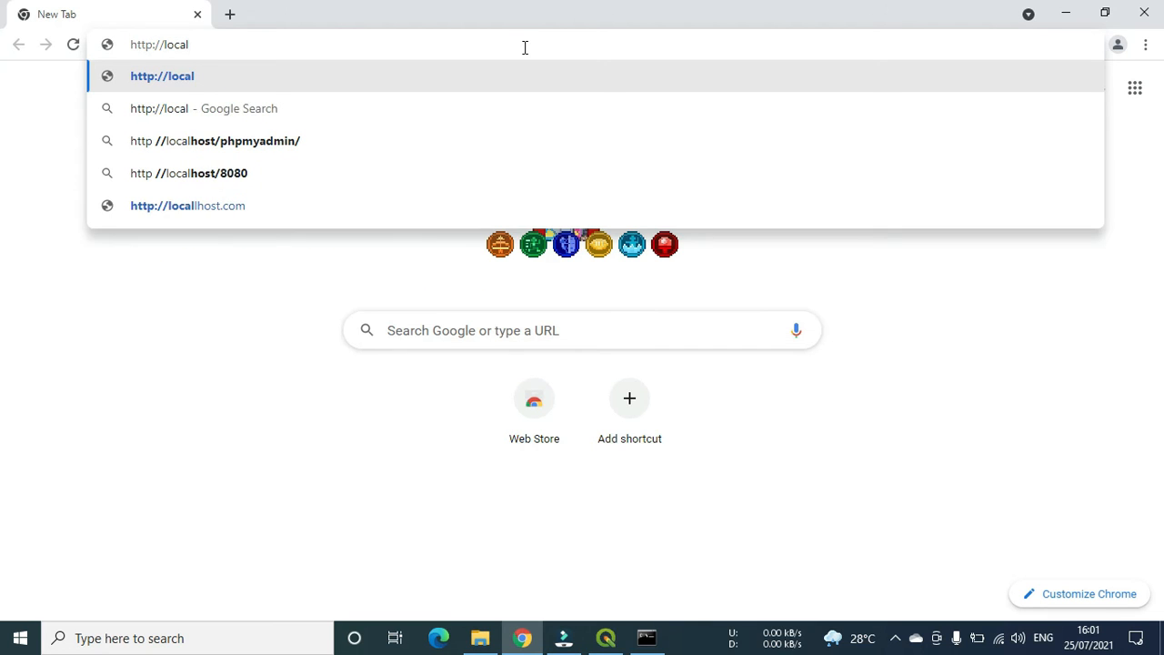
text(host:8)
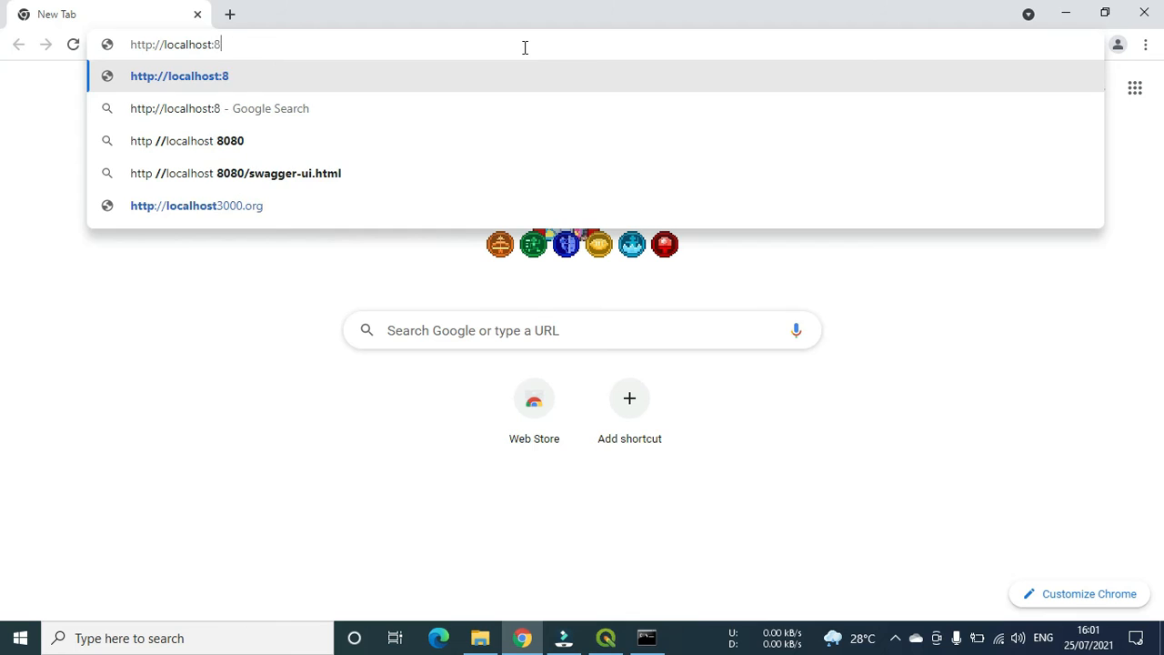
text(080/geoserver)
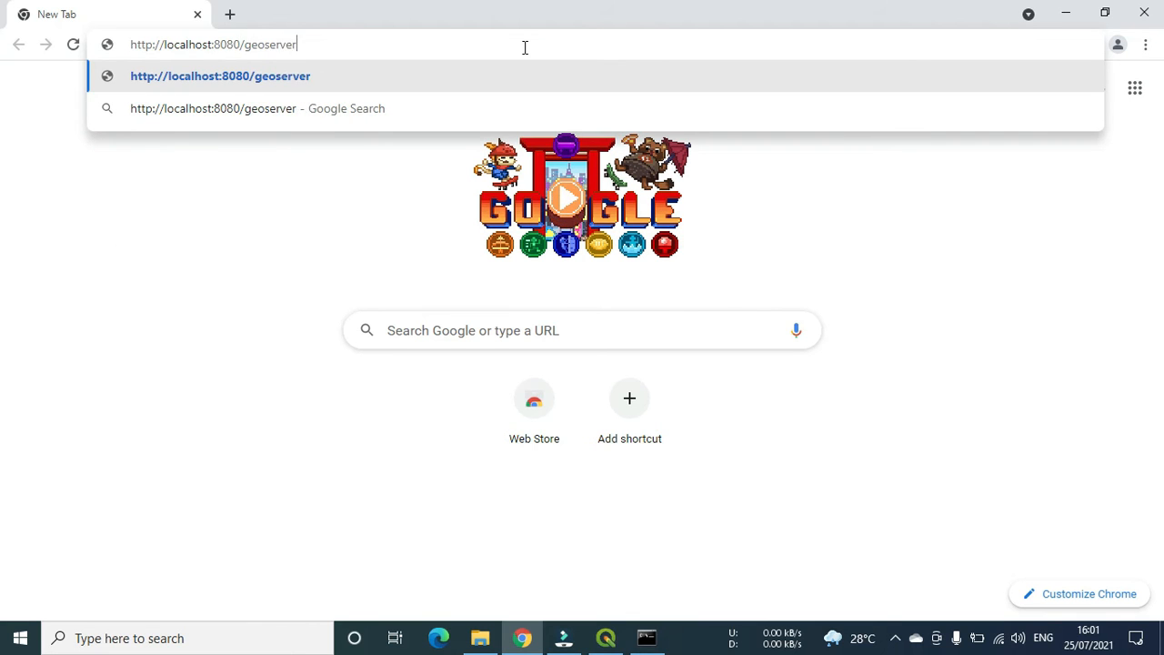
key(Return)
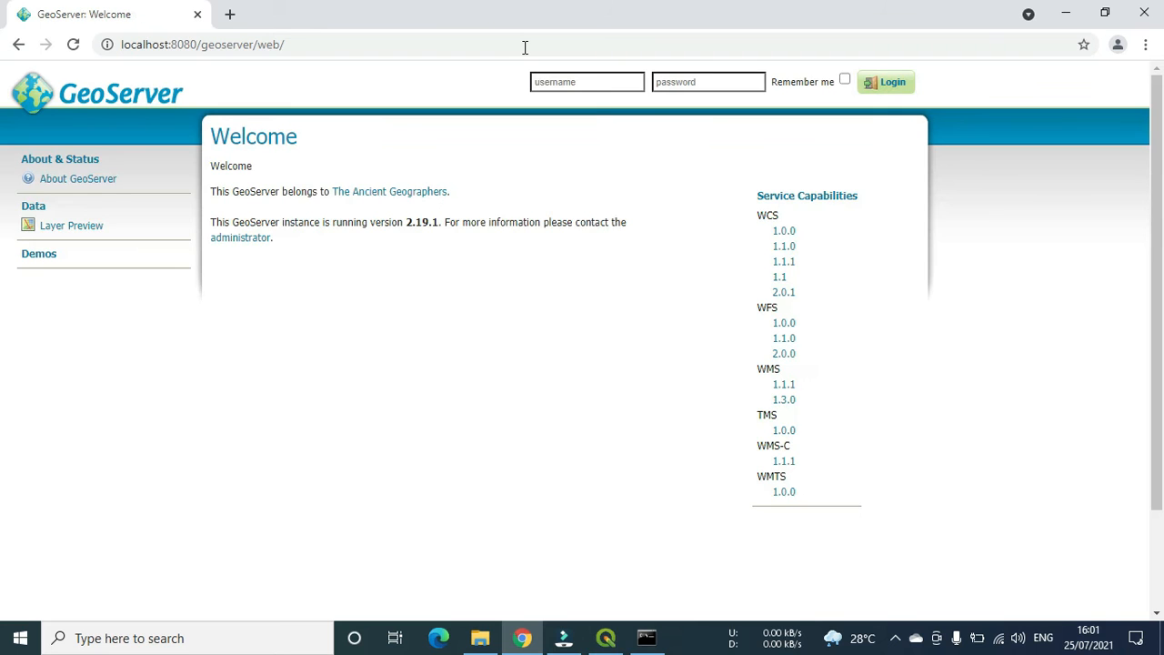
Log in to GeoServer as admin, entering the account password.
click(601, 79)
text(admin)
key(Tab)
text(g)
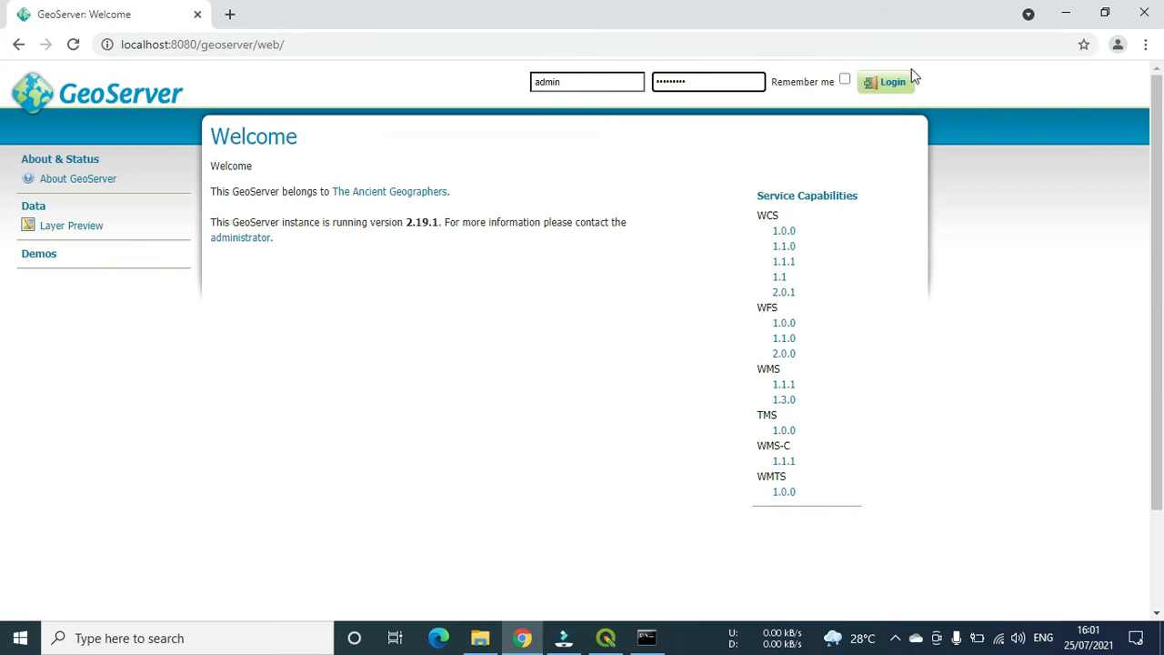
click(893, 89)
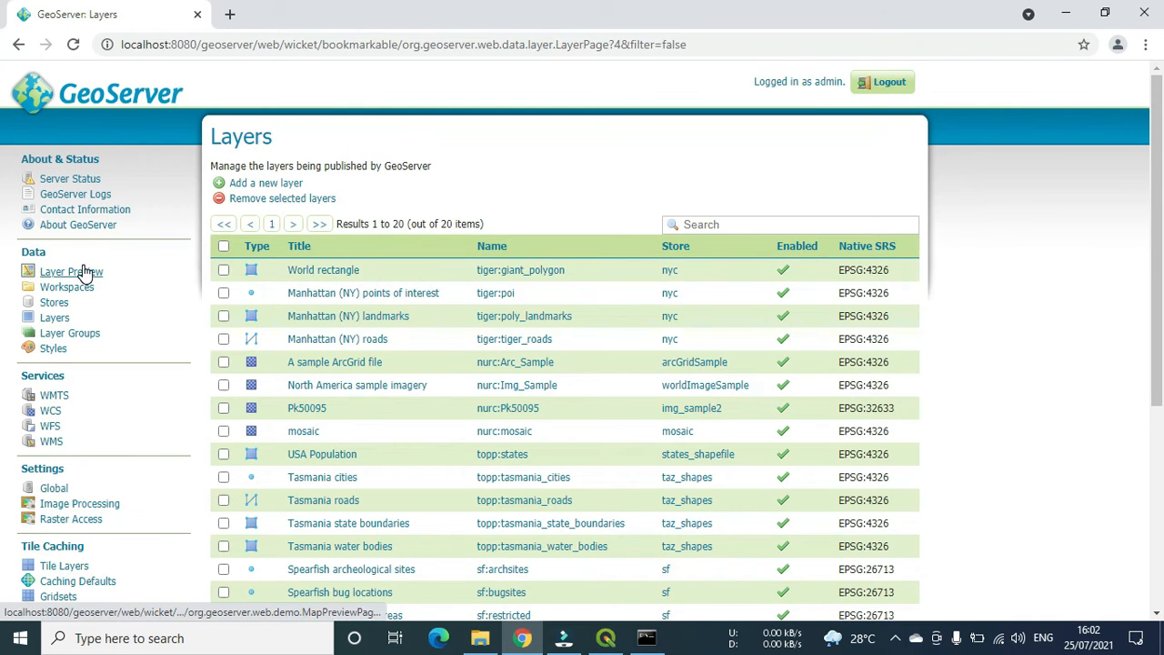
Preview the adUcation:india_states layer in OpenLayers format.
click(82, 275)
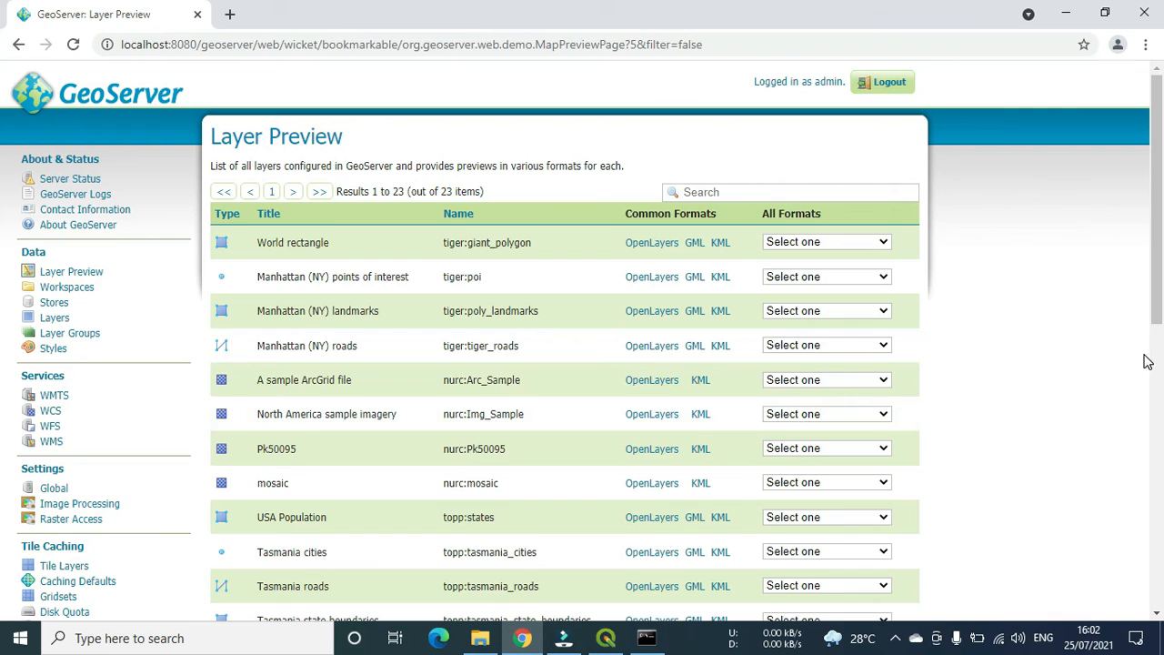
drag(1160, 275, 1160, 504)
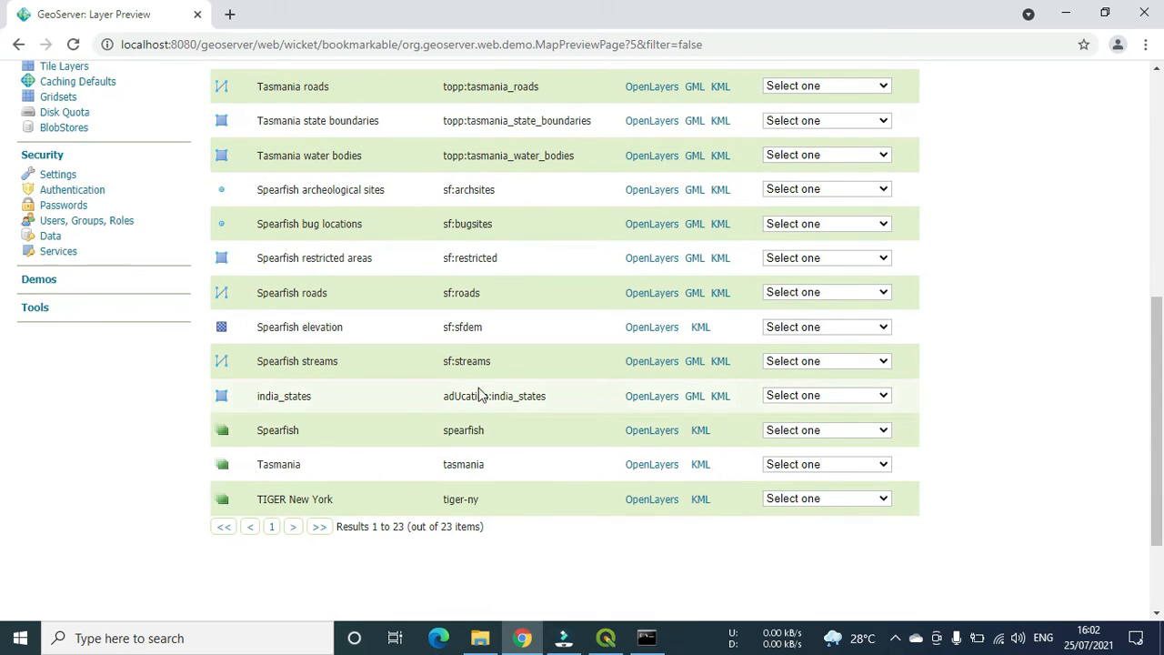
click(644, 398)
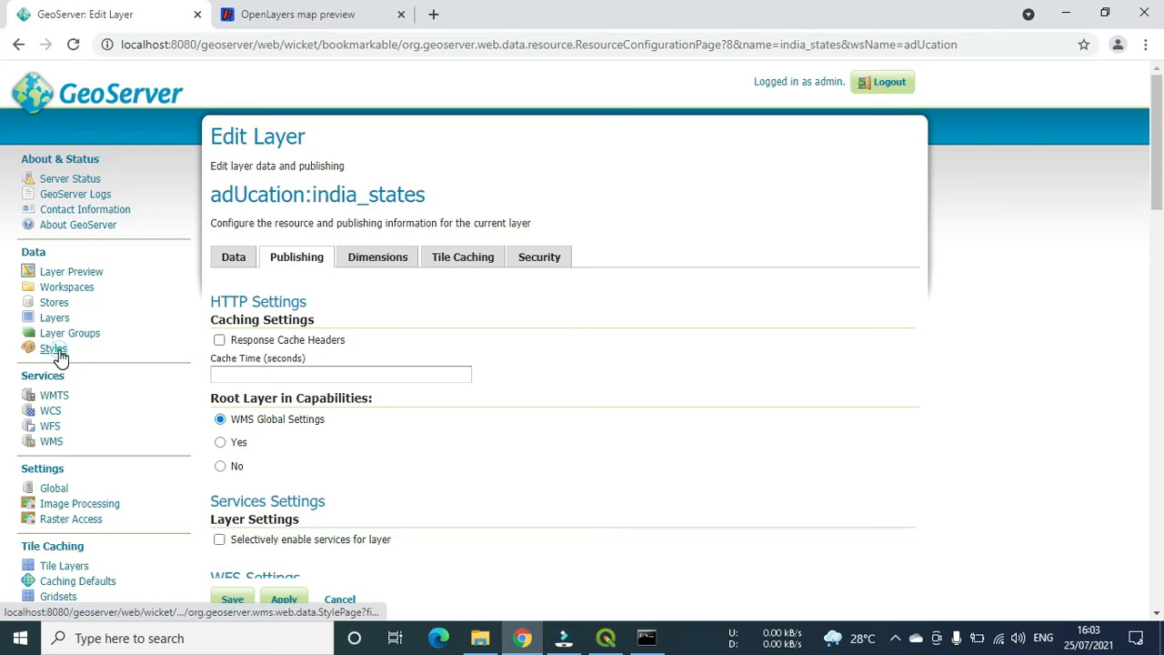
Start a new style with the name IndiaState2 and assign it to the adUcation workspace.
click(57, 351)
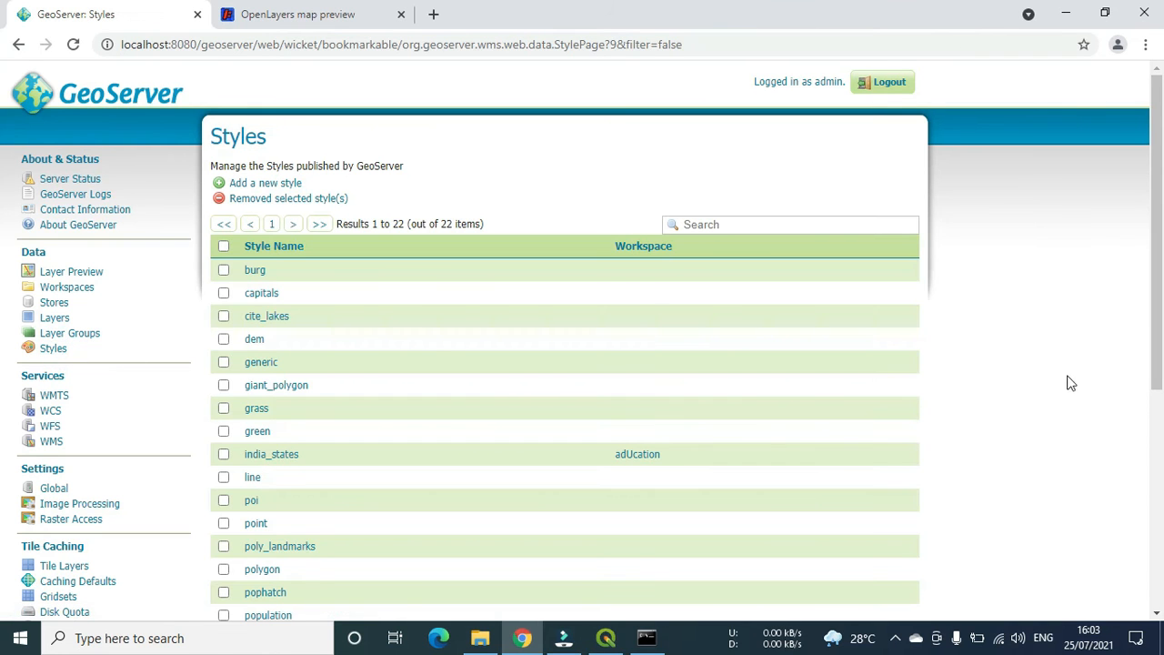
click(291, 186)
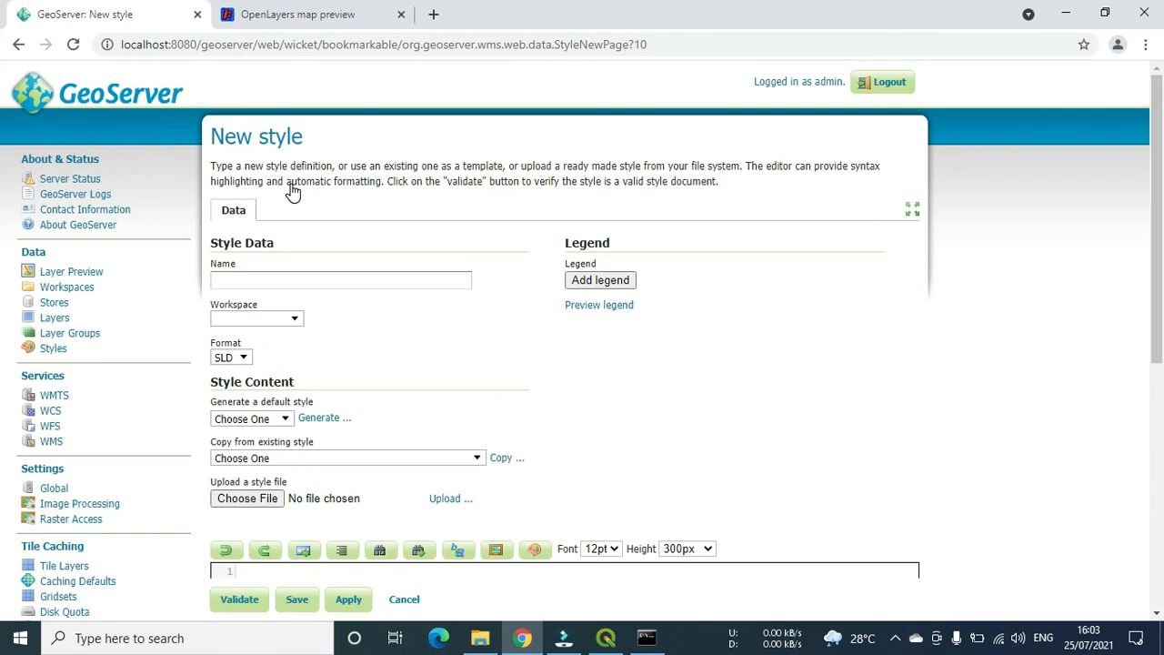
click(294, 278)
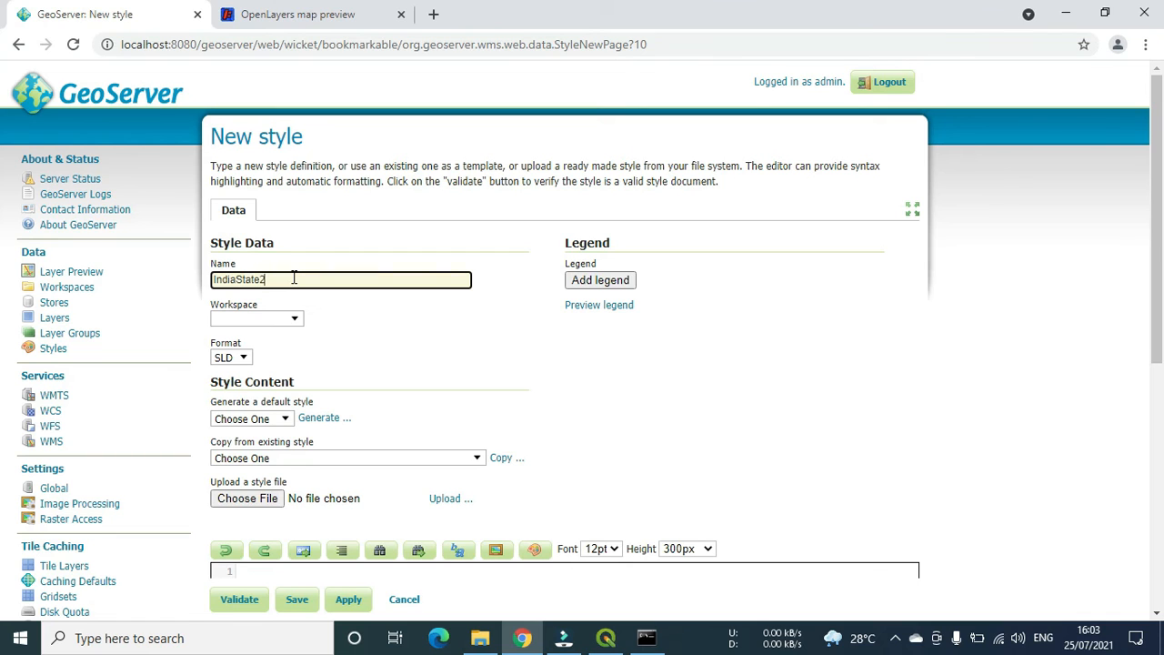
click(291, 318)
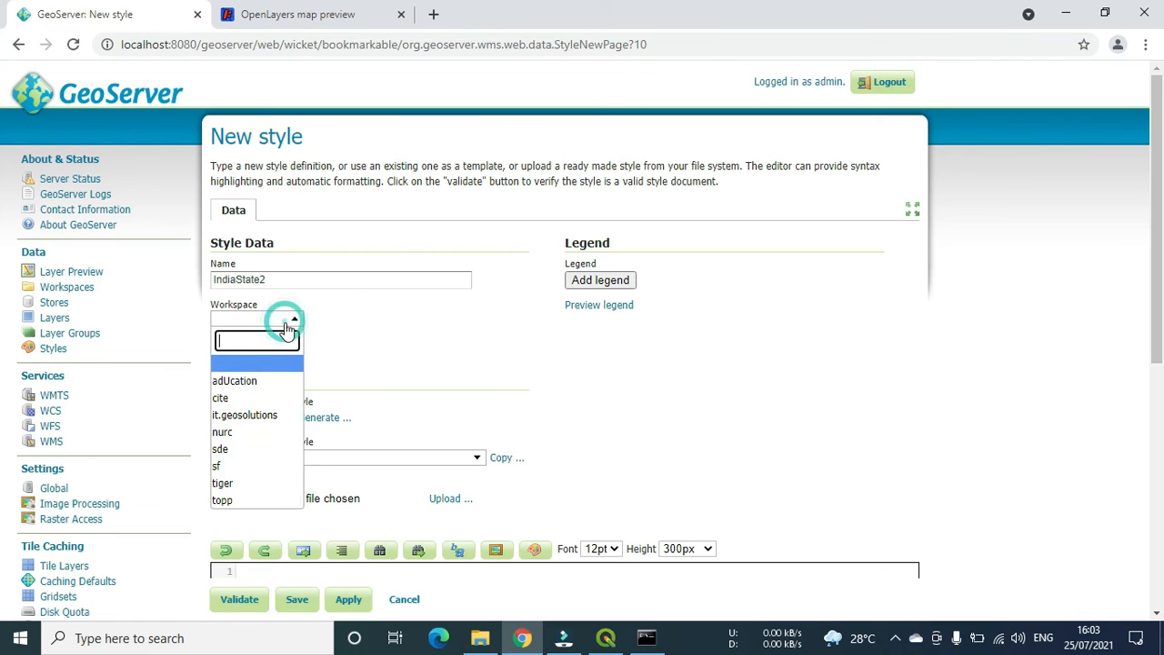
click(261, 381)
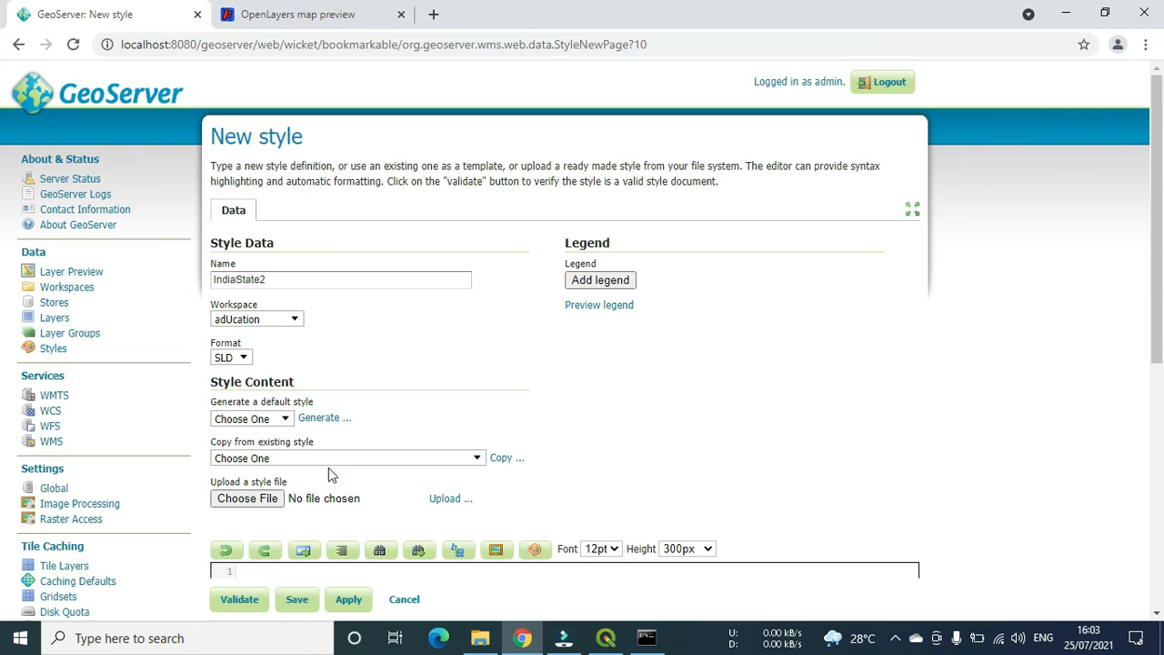
Upload the IndiaState.sld file as the content of the new style.
click(249, 498)
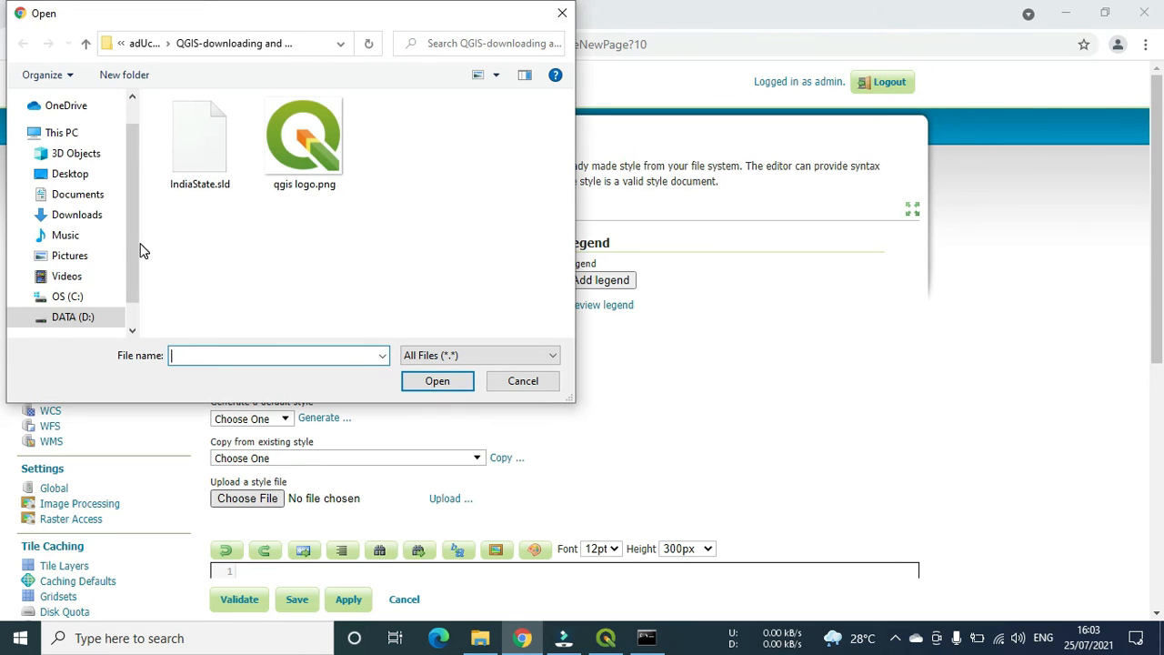
click(191, 196)
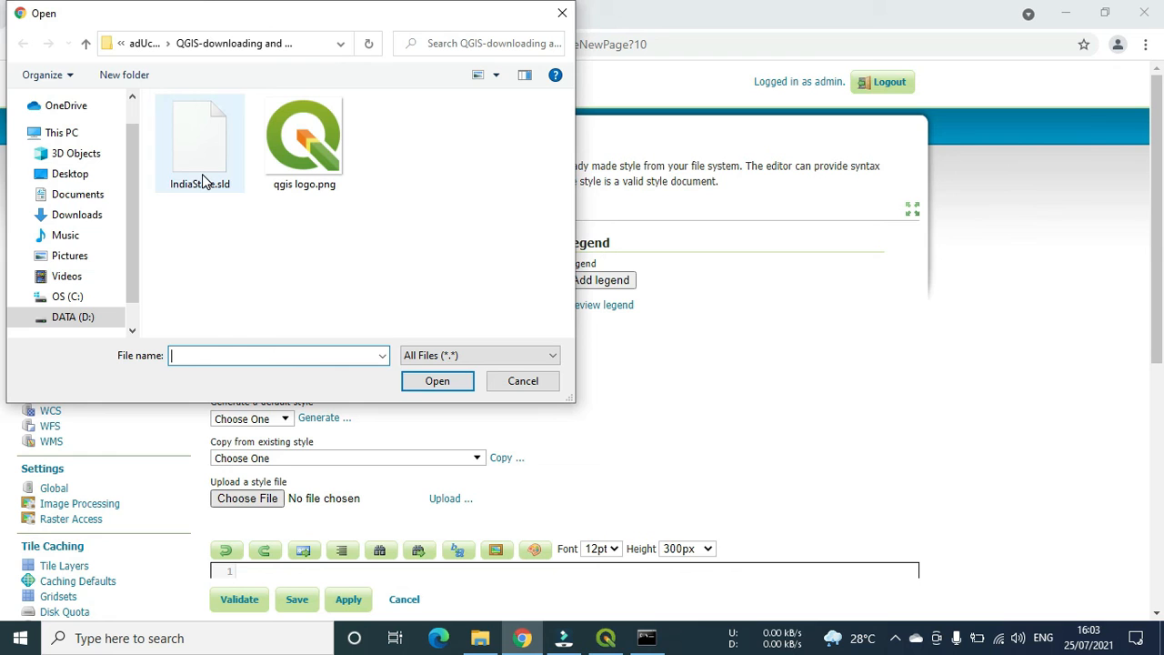
click(433, 380)
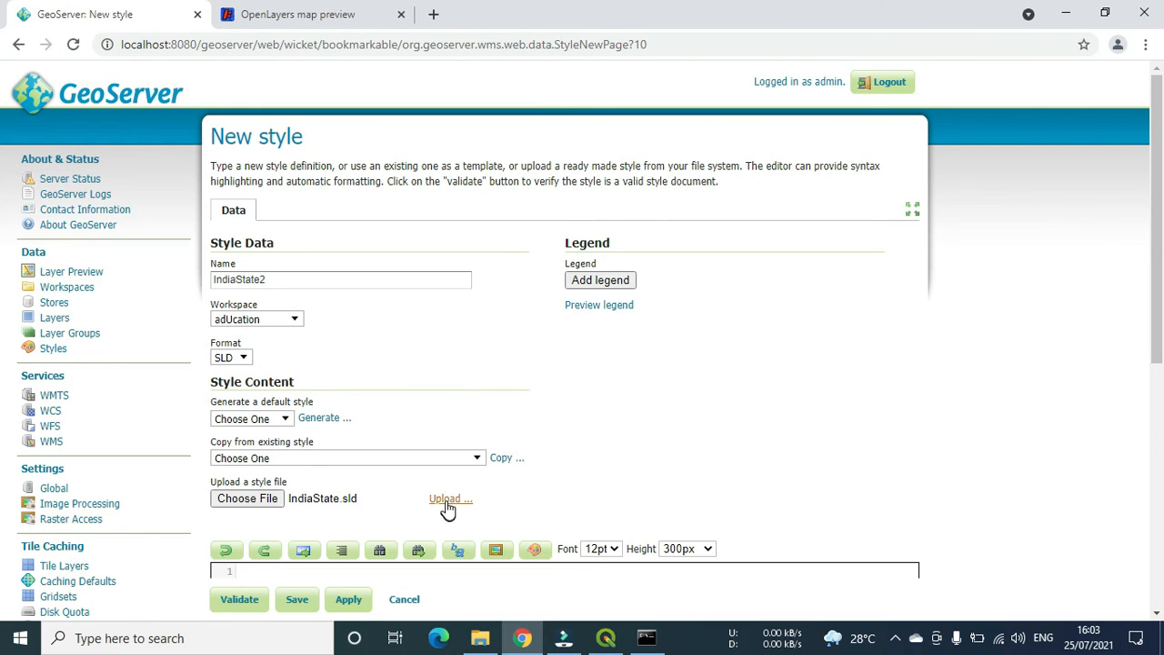
click(447, 502)
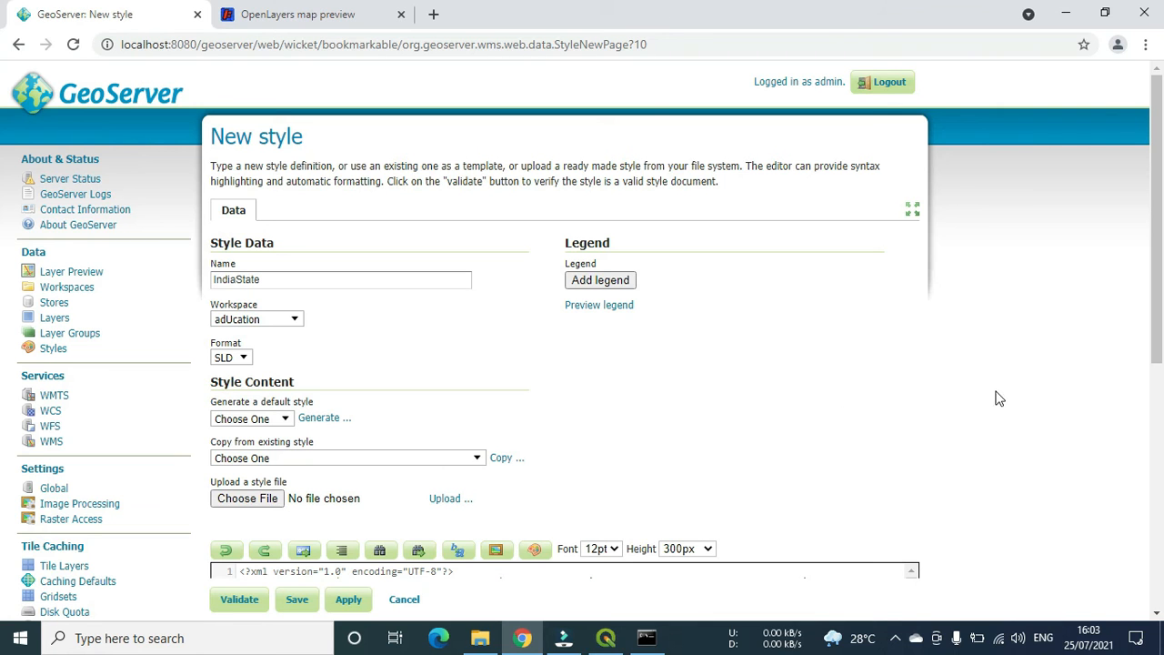
Validate the uploaded SLD definition, then apply and save the style.
drag(1159, 289, 1161, 450)
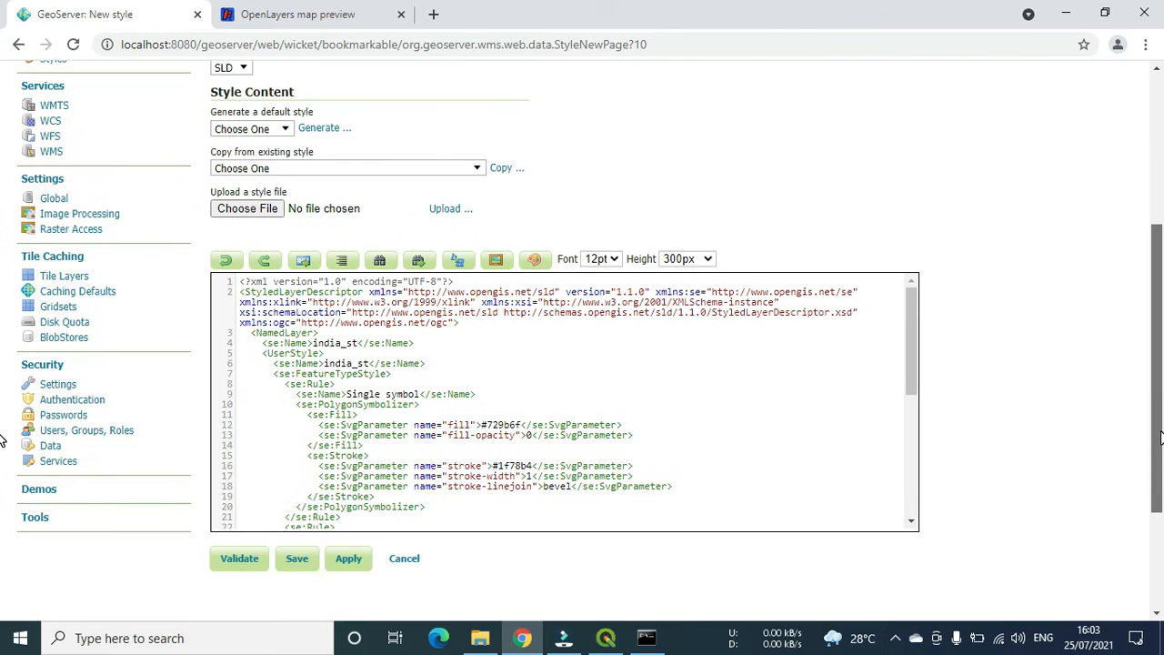
click(239, 560)
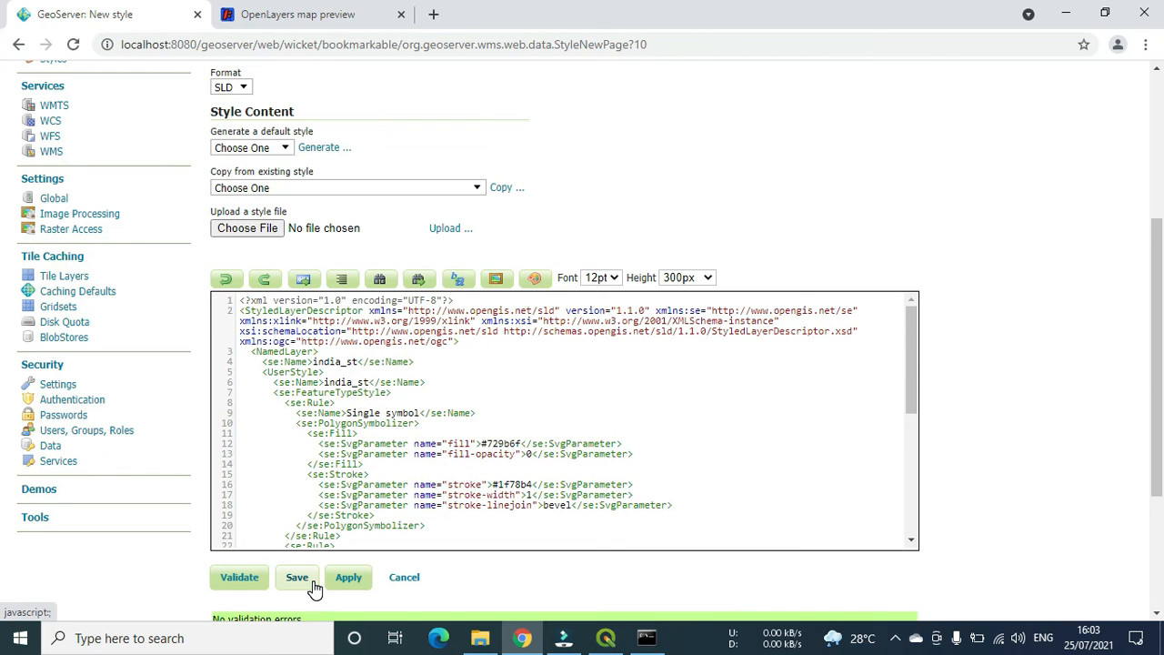
click(346, 578)
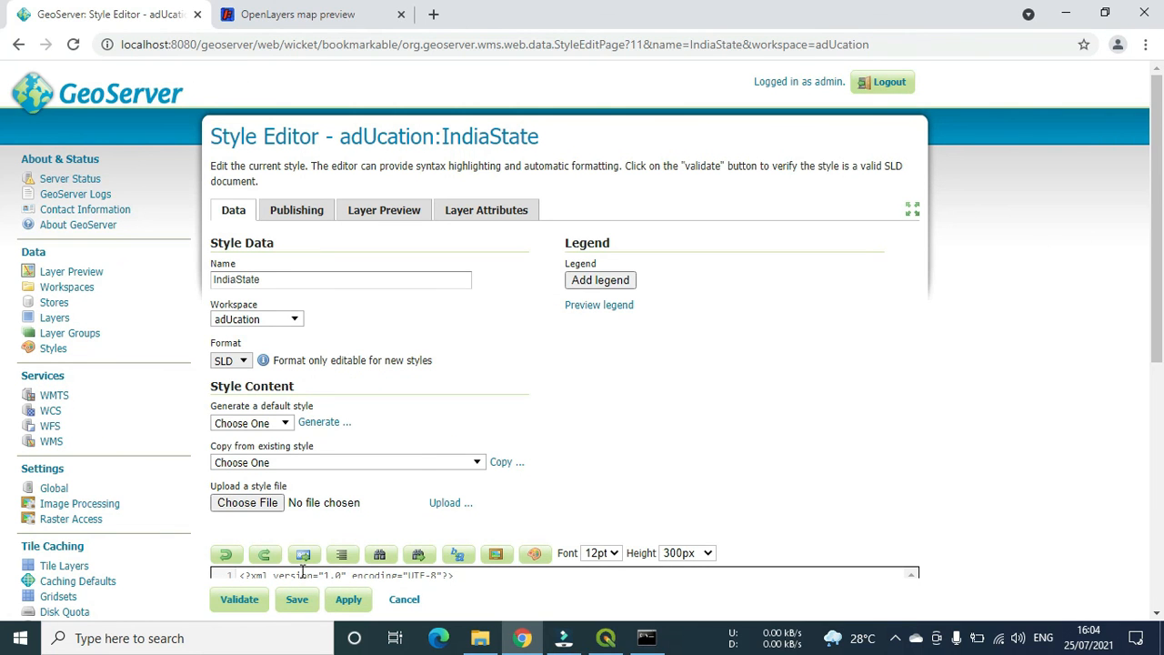
click(297, 598)
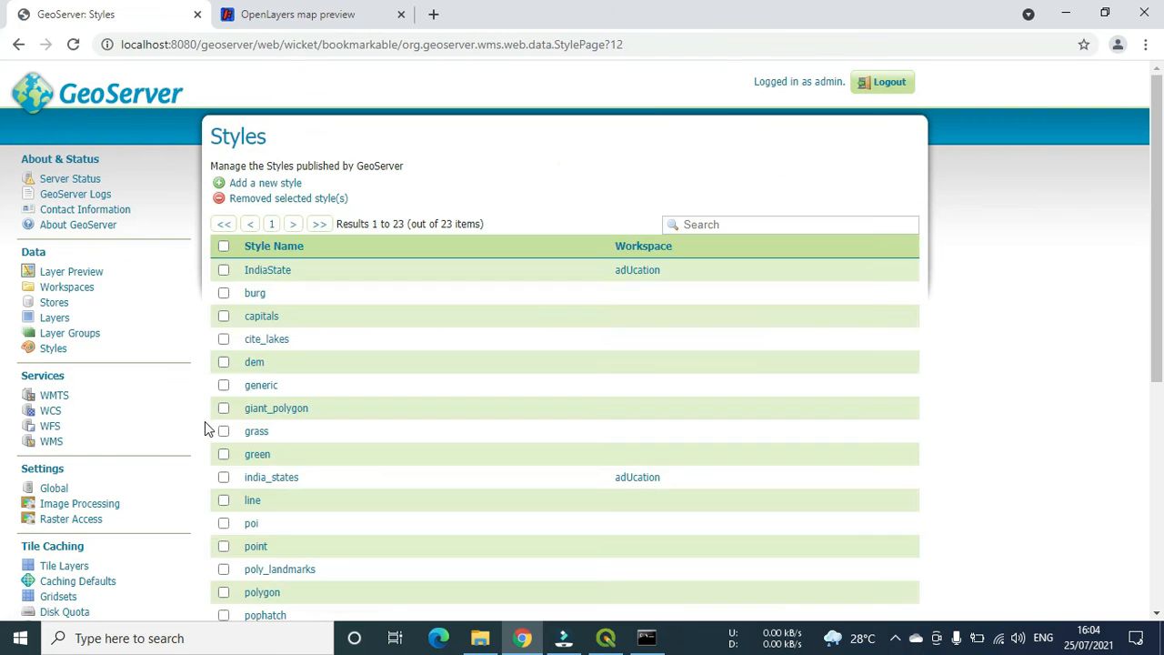
Set the india_states layer's default WMS style to adUcation:IndiaState in its publishing settings and save the layer.
click(56, 318)
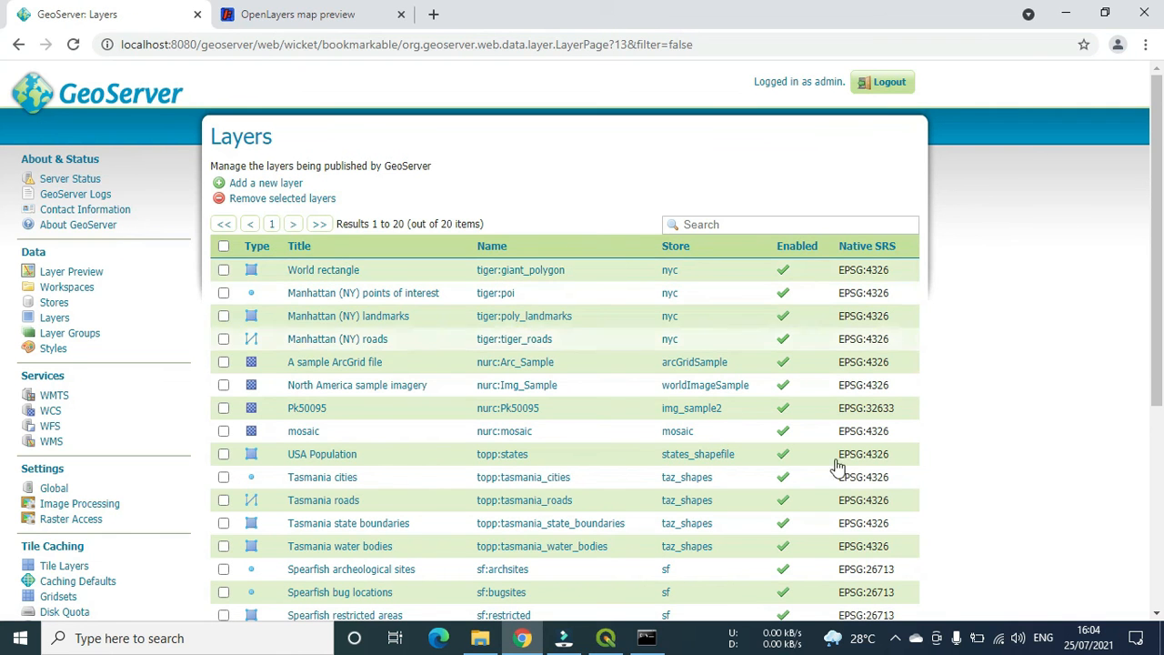
scroll(1155, 362, down, 3)
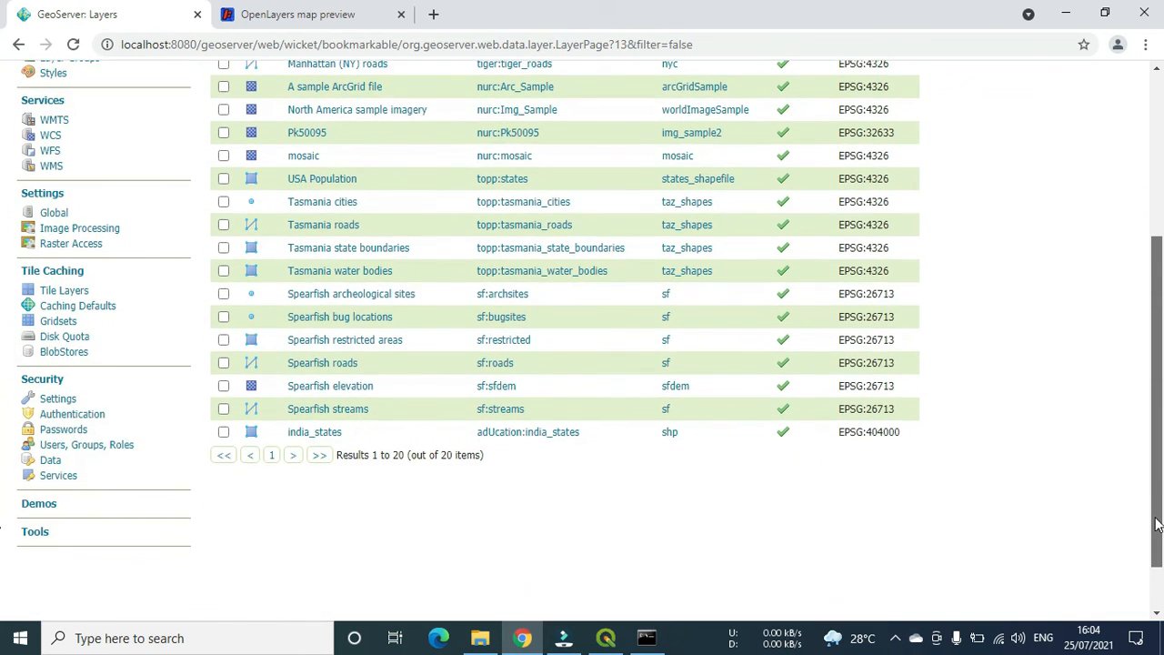
click(315, 433)
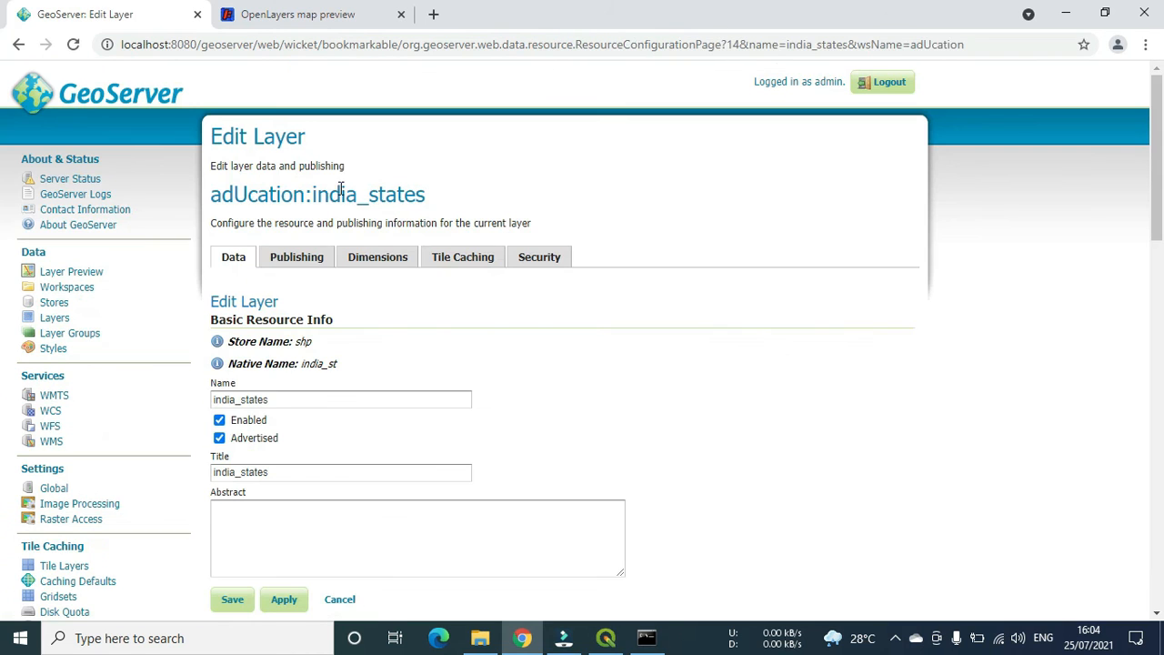
click(314, 262)
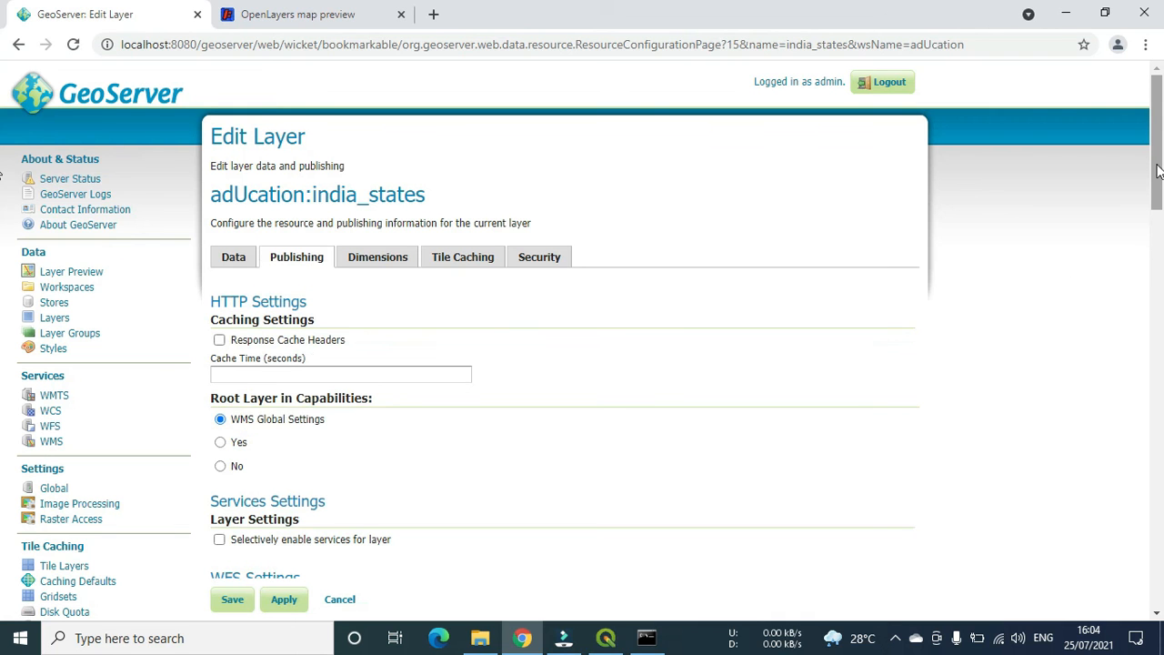
drag(1159, 169, 1160, 290)
scroll(4, 293, down, 5)
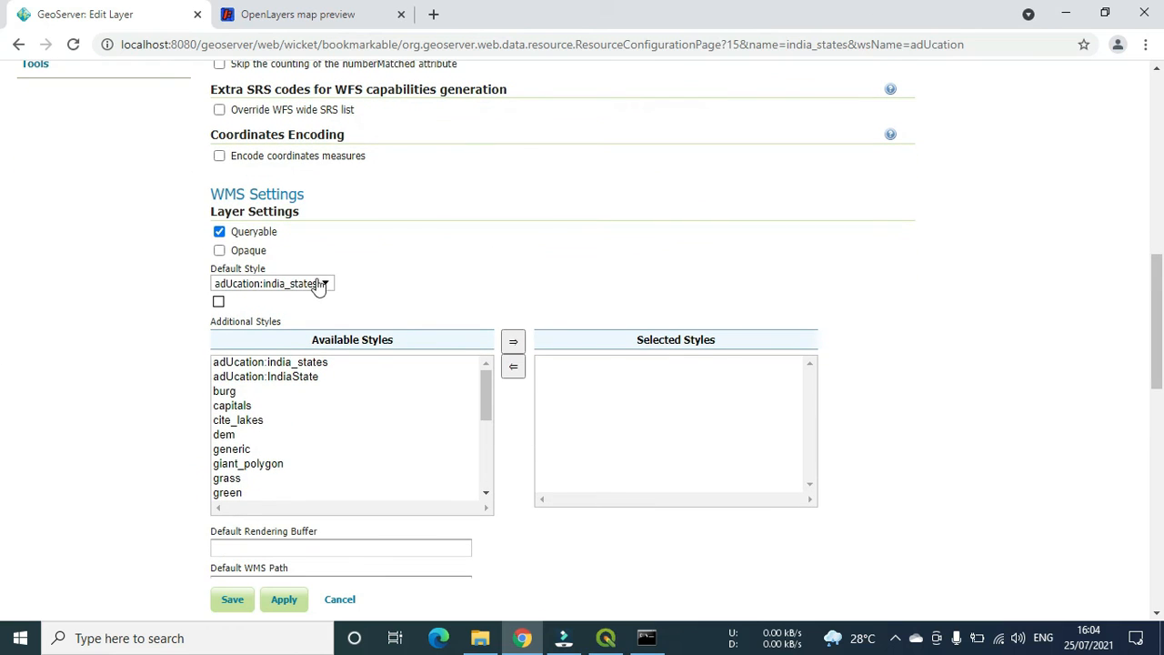
click(312, 289)
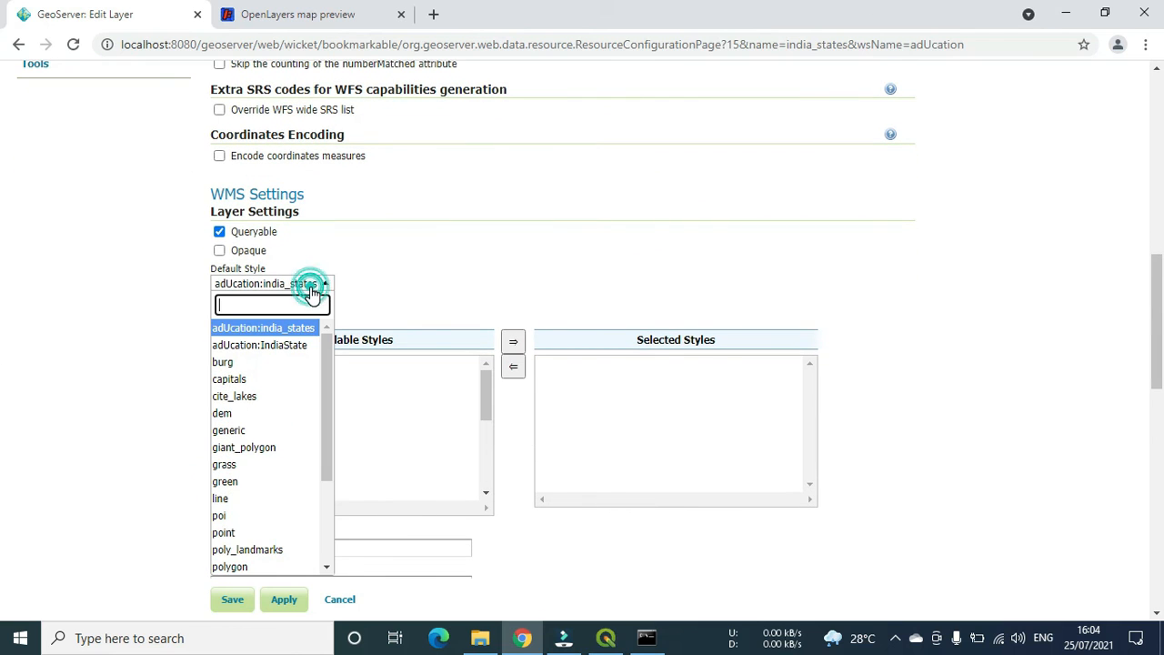
click(305, 348)
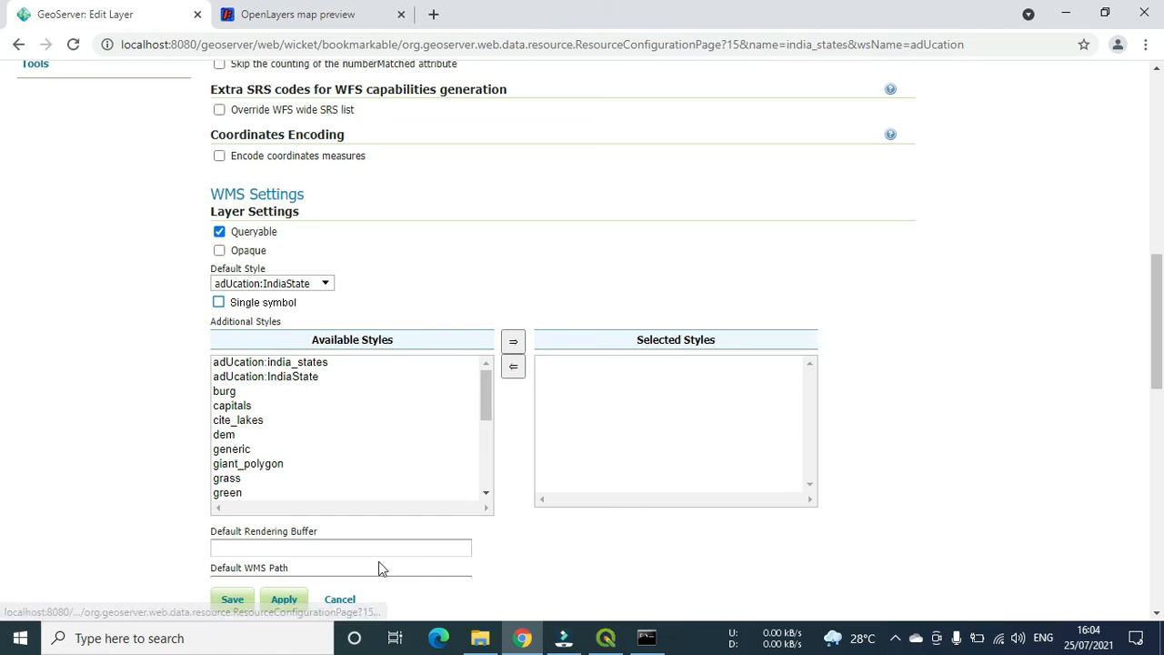
click(234, 599)
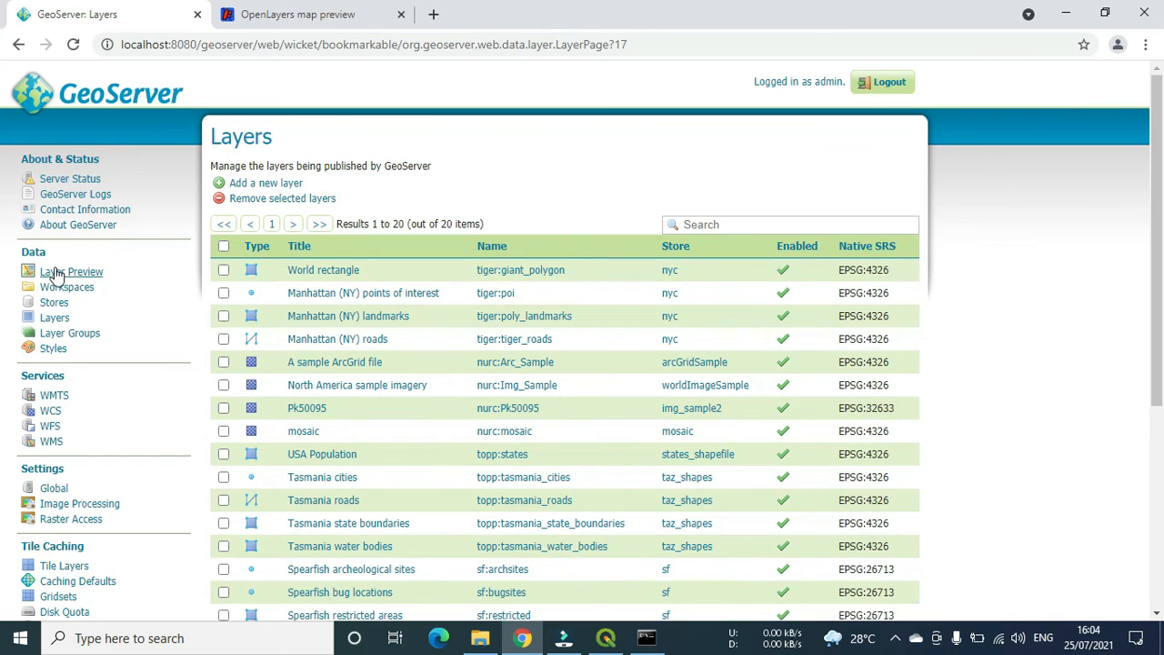
Preview the india_states layer in OpenLayers again and compare the map with the earlier preview.
click(498, 366)
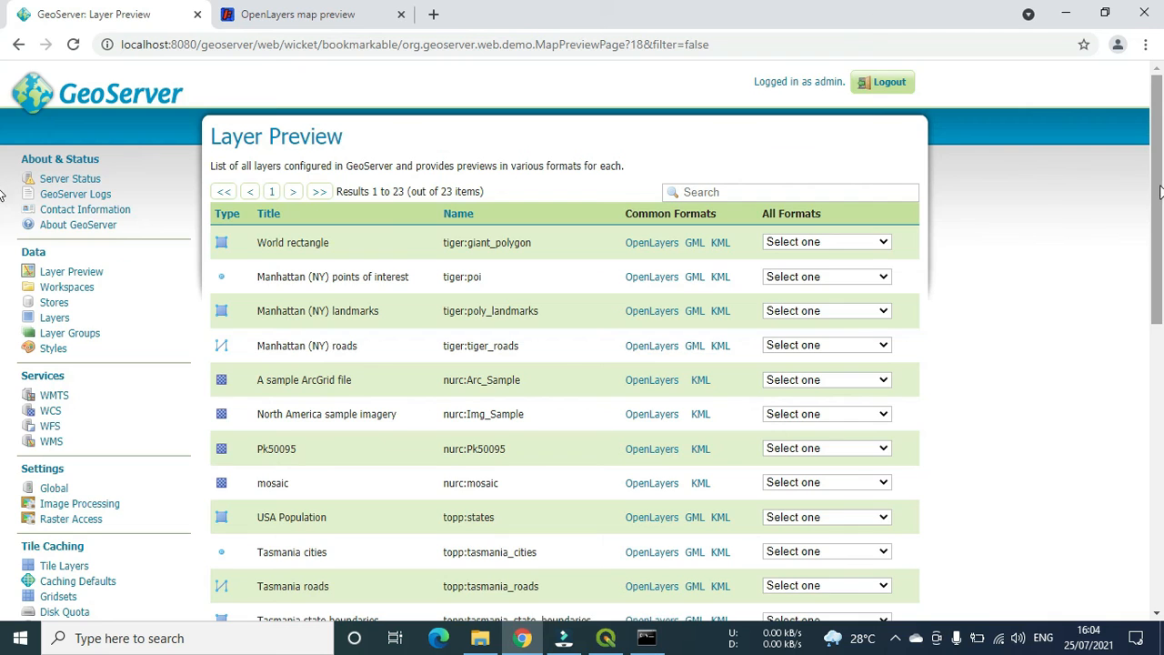
scroll(1155, 182, down, 6)
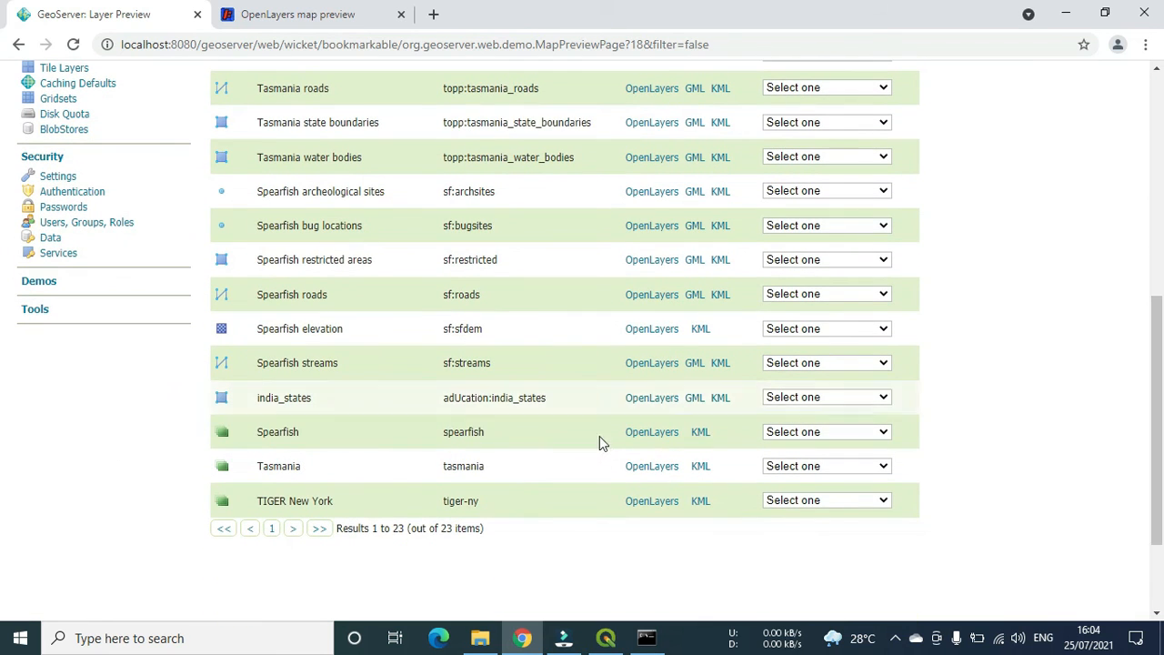
click(655, 403)
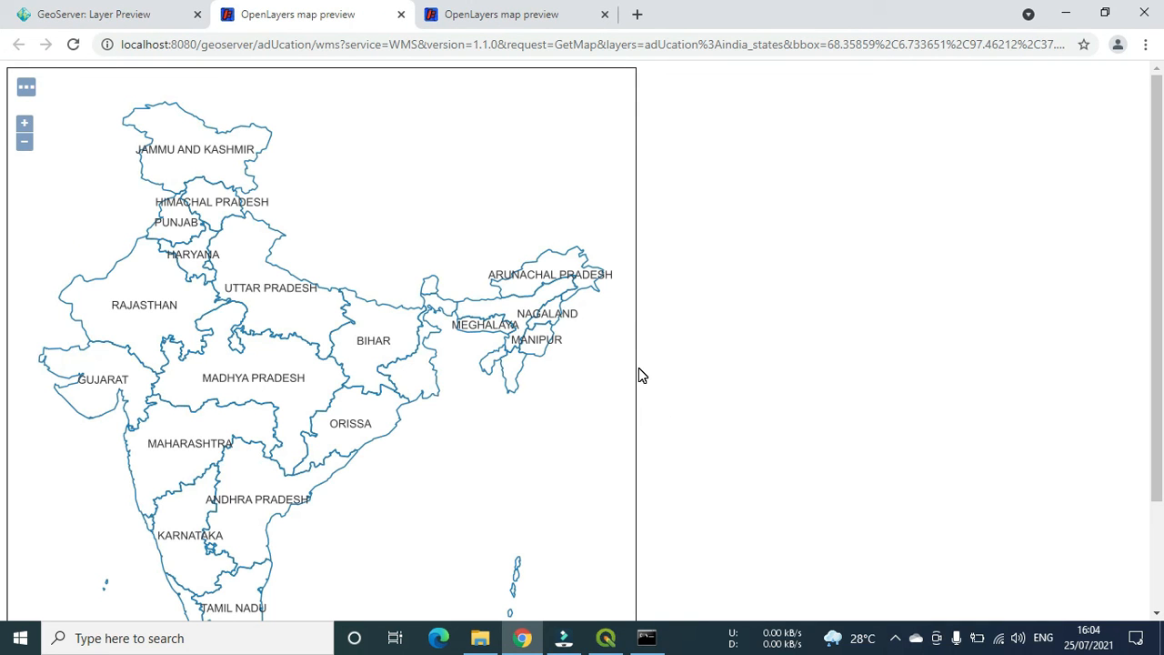
click(508, 17)
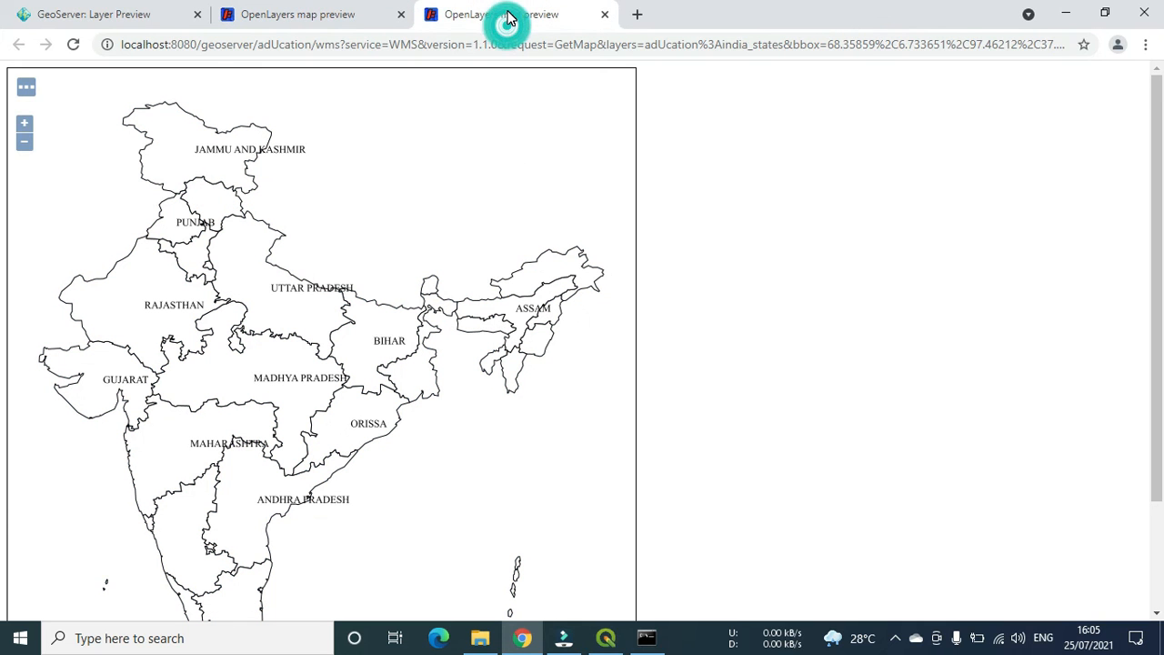
click(368, 18)
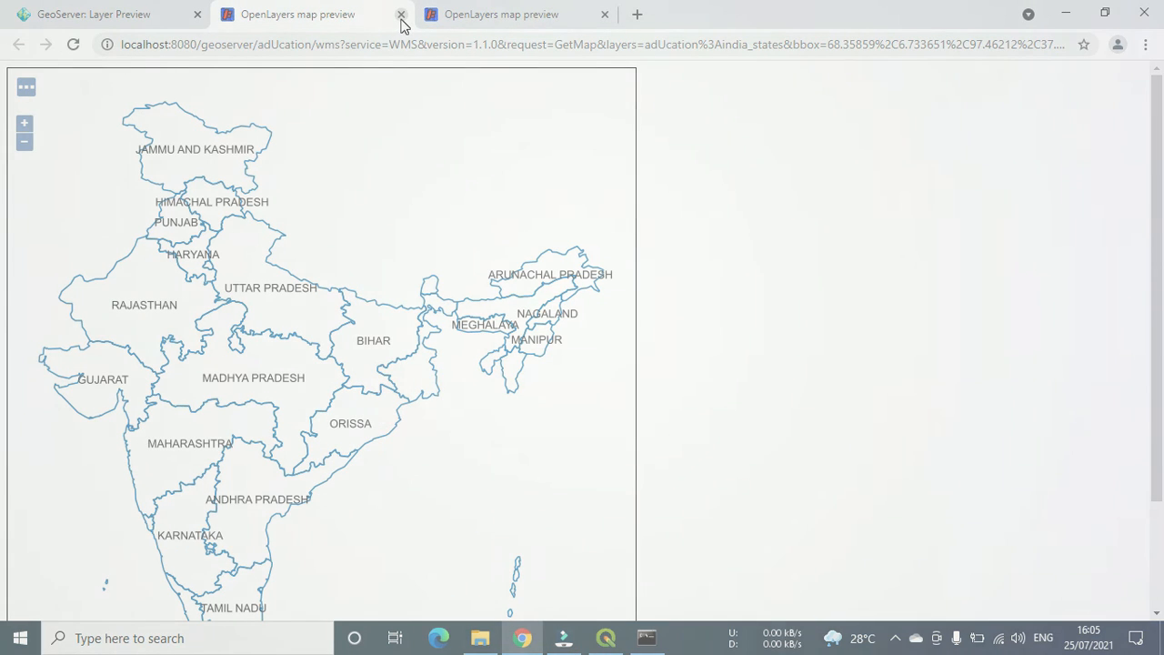
click(401, 16)
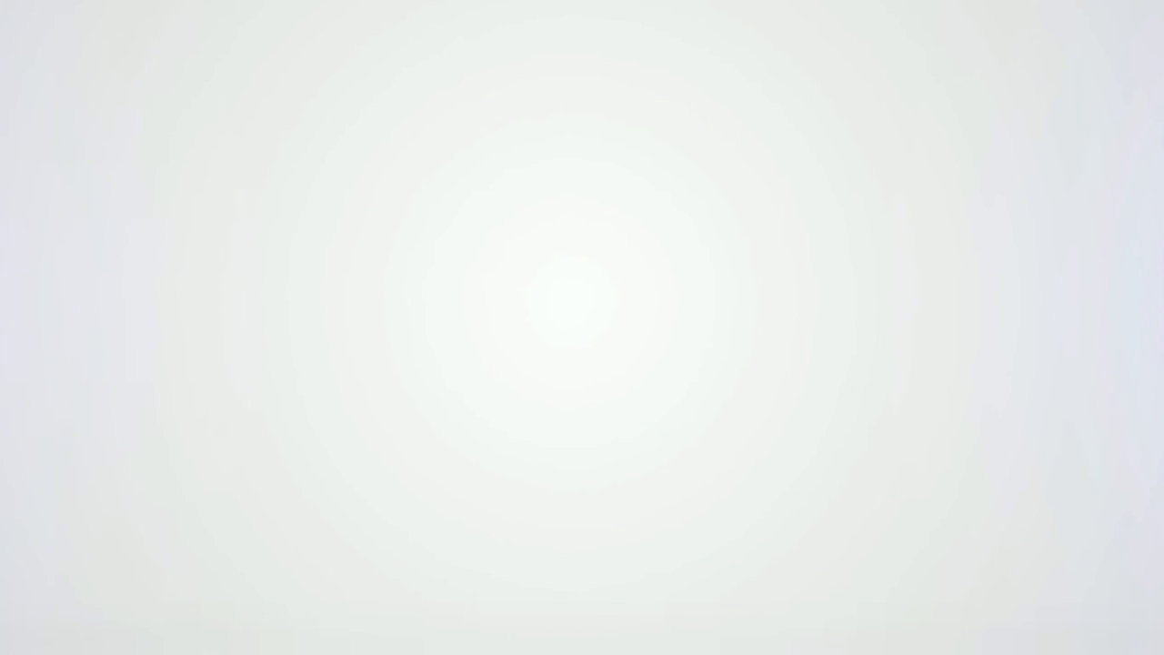